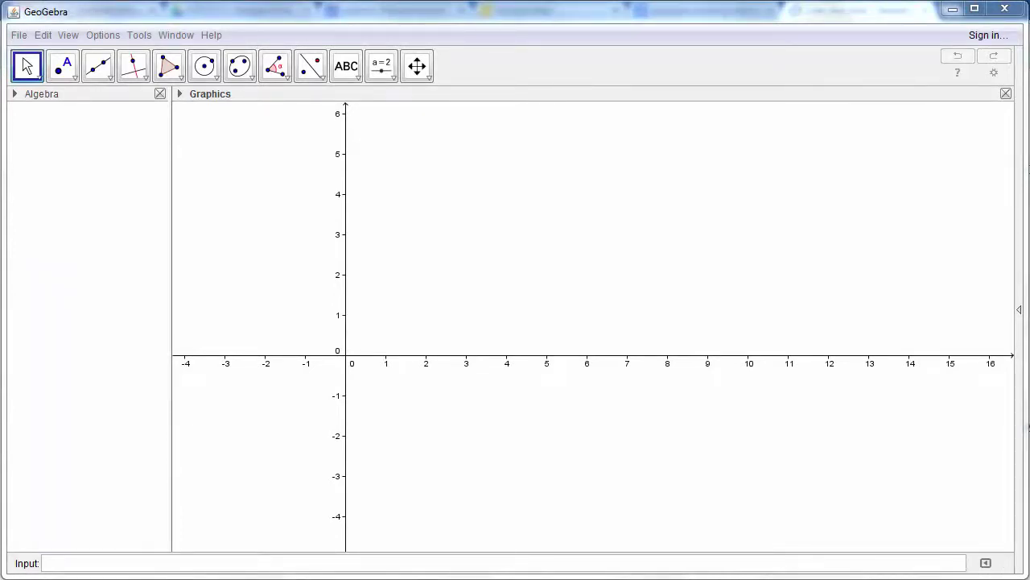
# Graph x + y ≥ 50 and zoom out so its shaded half-plane is clearly visible
pyautogui.click(920, 569)
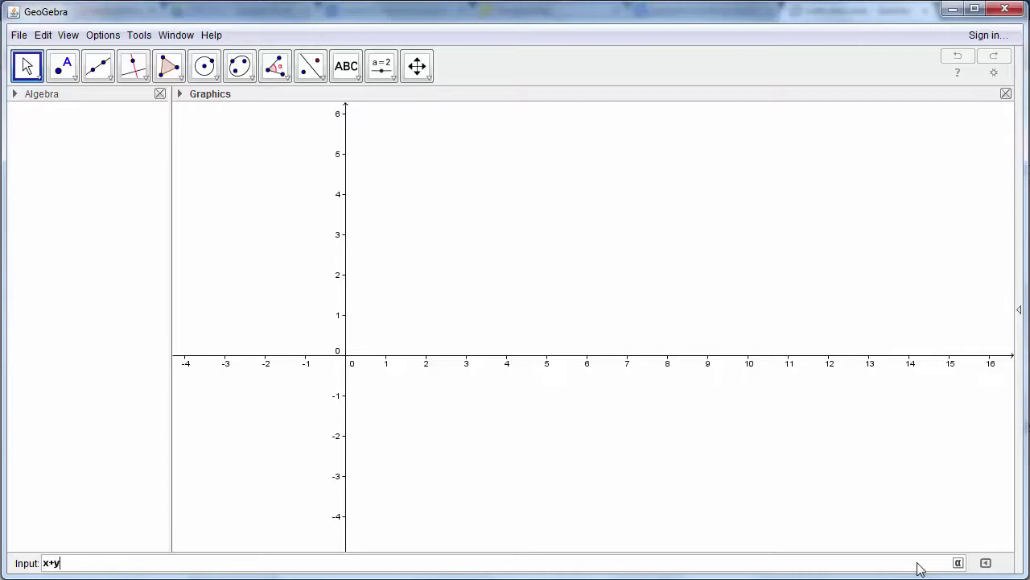
pyautogui.click(958, 562)
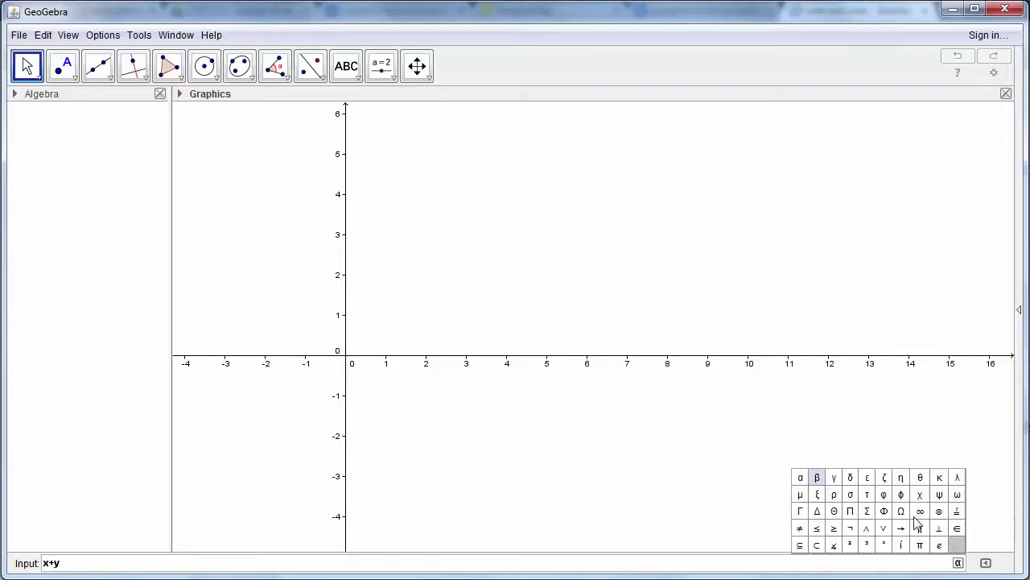
pyautogui.click(834, 528)
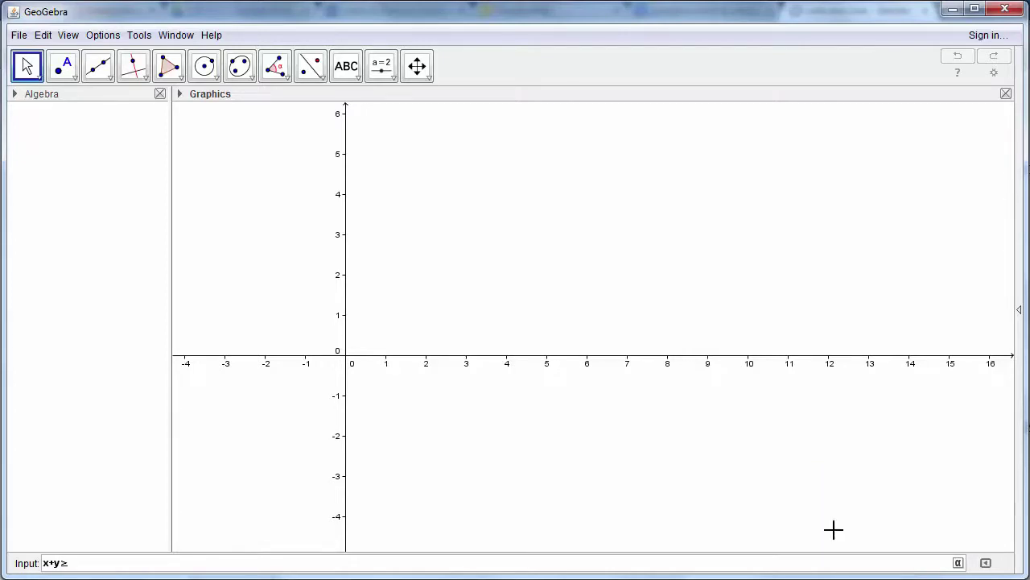
pyautogui.press('Return')
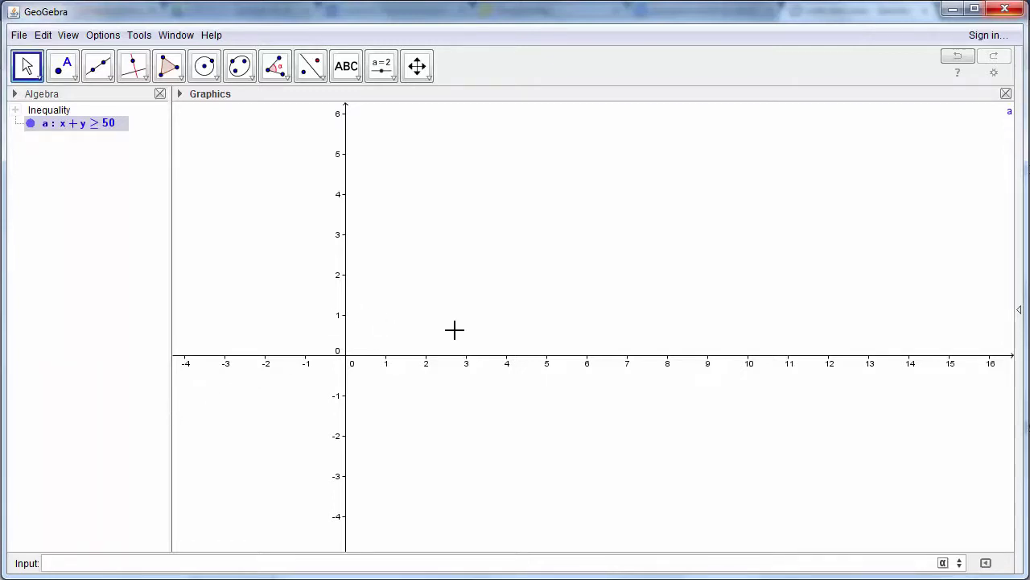
pyautogui.scroll(-3, 508, 298)
pyautogui.scroll(-16, 508, 300)
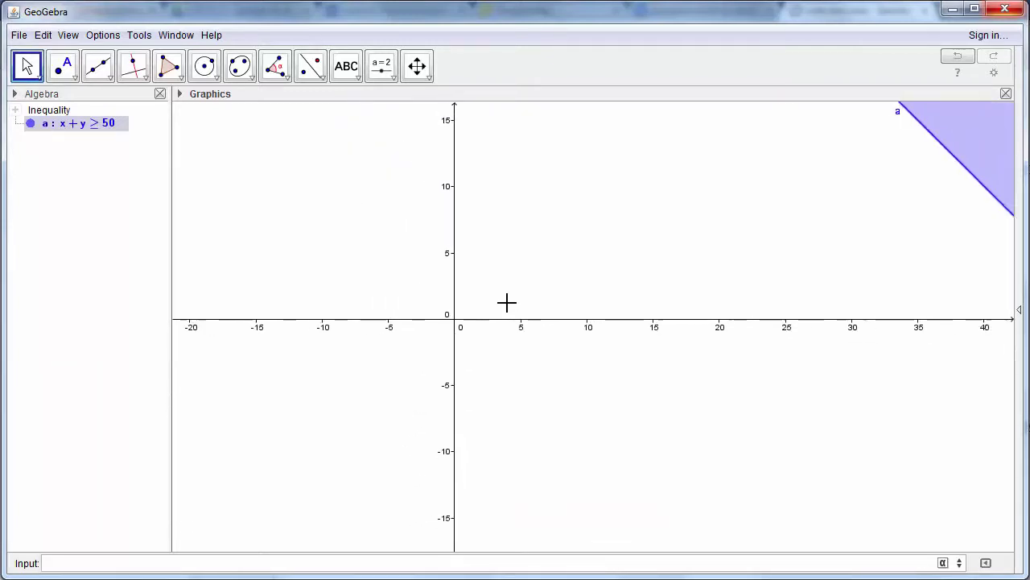
pyautogui.scroll(-11, 506, 302)
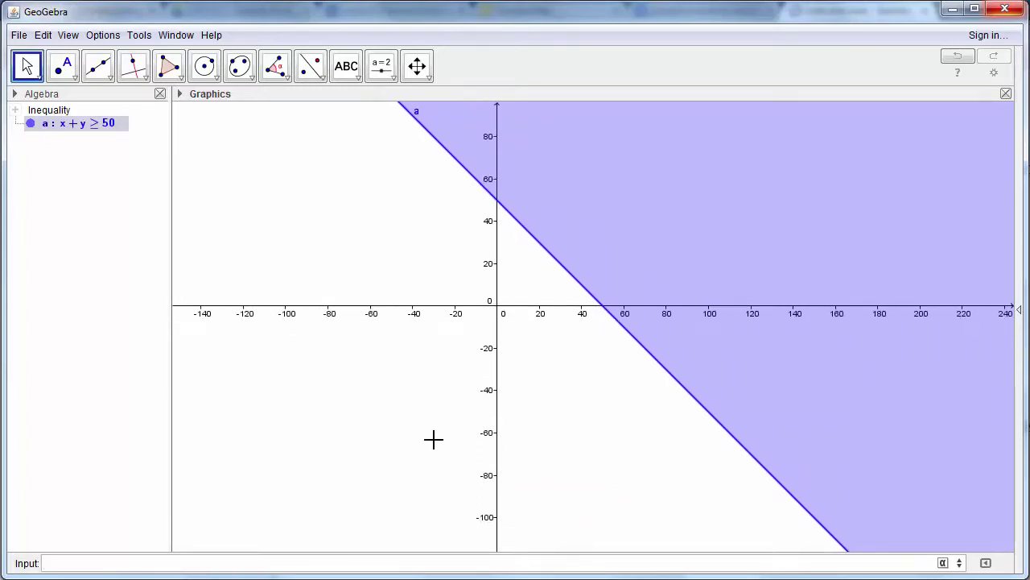
# Add the inequality x ≤ 100
pyautogui.write('x')
pyautogui.click(943, 563)
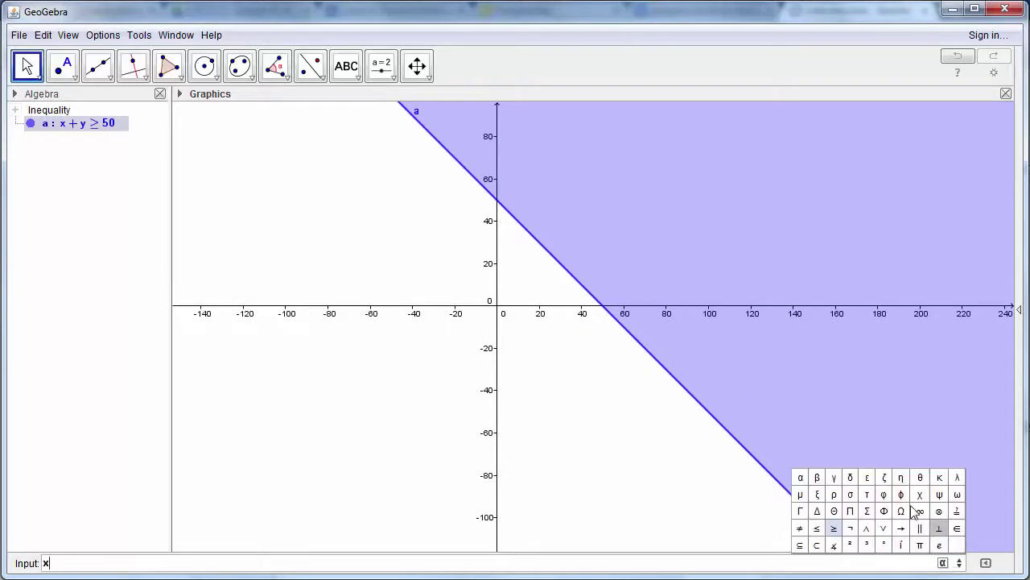
pyautogui.click(817, 531)
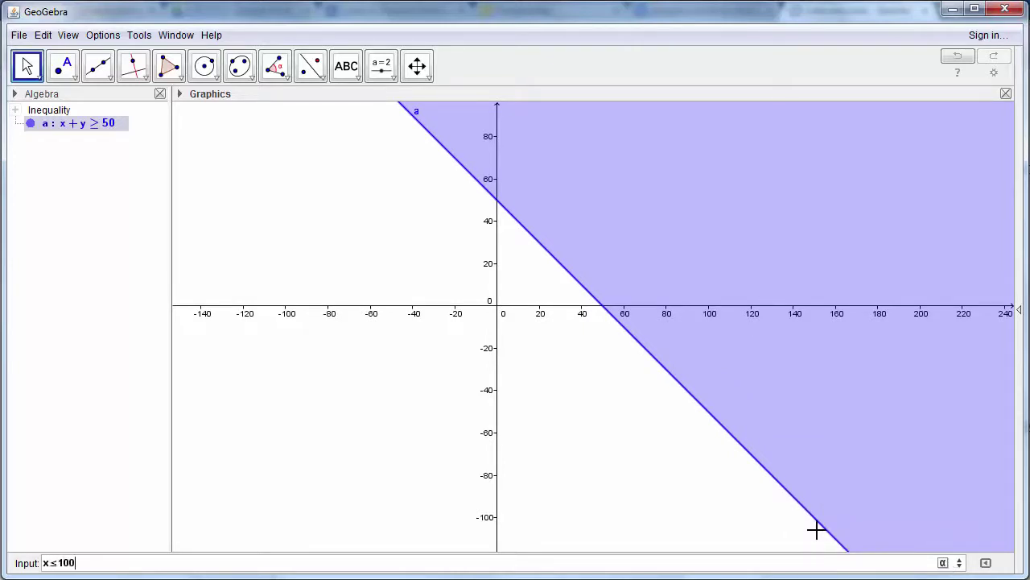
pyautogui.press('Return')
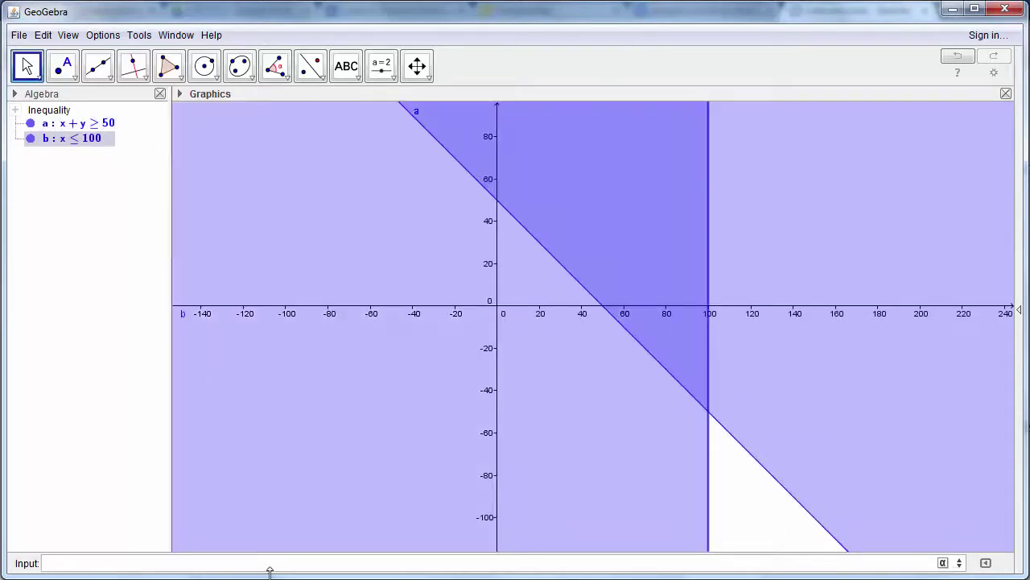
# Add the inequality x + y ≤ 90
pyautogui.write('x+y')
pyautogui.click(943, 563)
pyautogui.click(817, 530)
pyautogui.write('90')
pyautogui.press('Return')
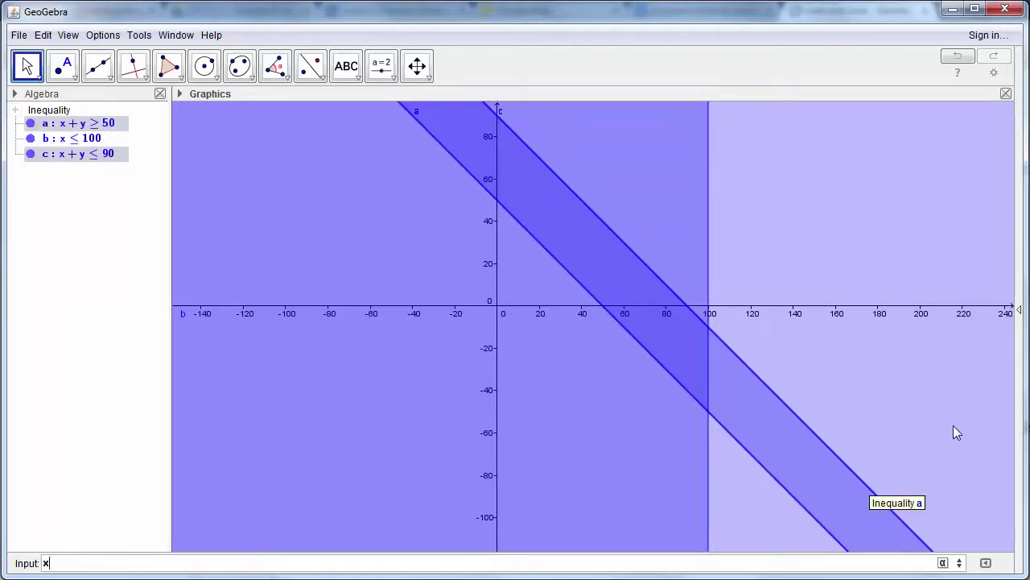
# Add the inequality x ≥ 20
pyautogui.click(943, 563)
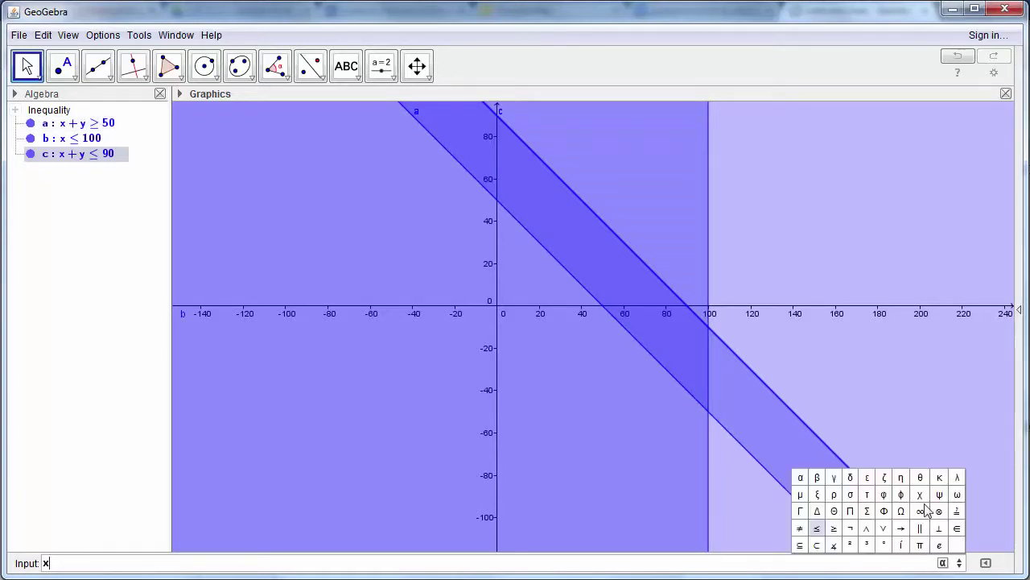
pyautogui.click(834, 528)
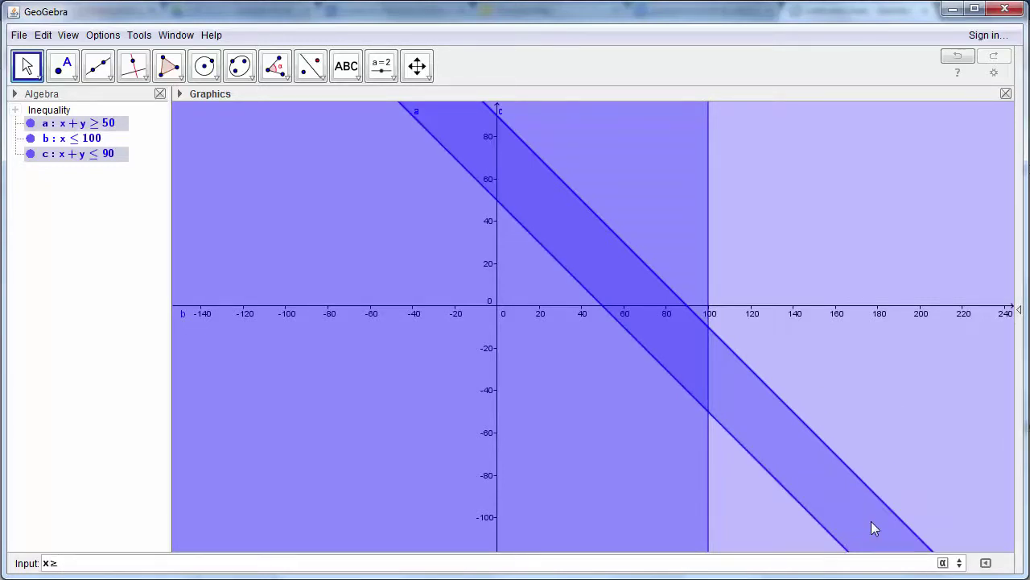
pyautogui.write('20')
pyautogui.press('Return')
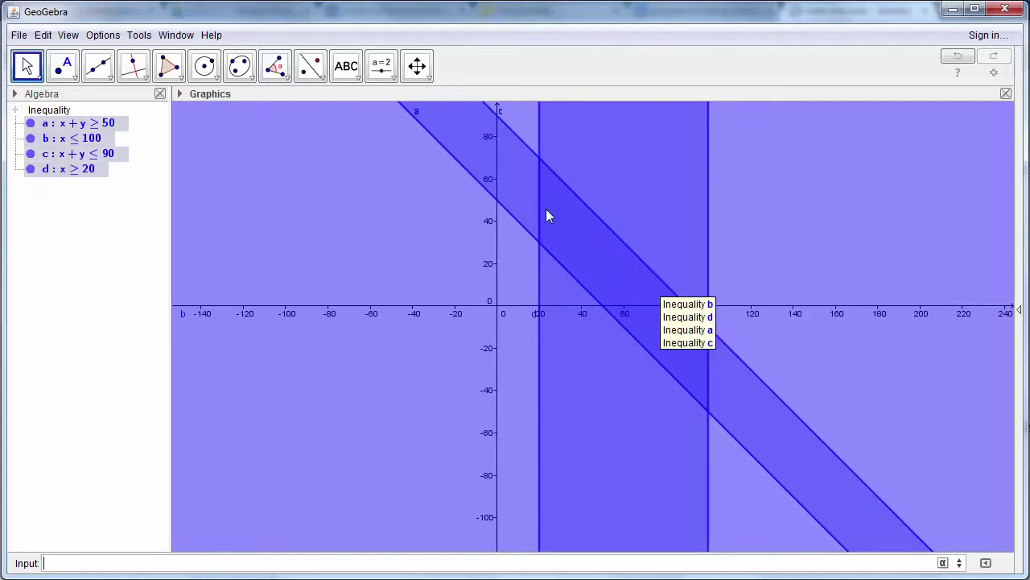
# Change inequality b into the line x = 100
pyautogui.doubleClick(95, 129)
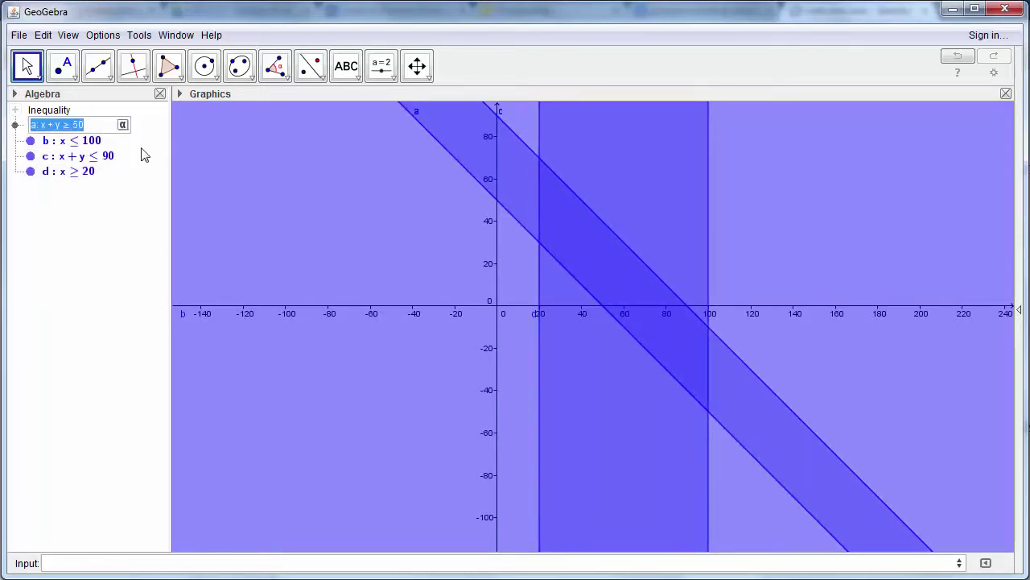
pyautogui.click(69, 126)
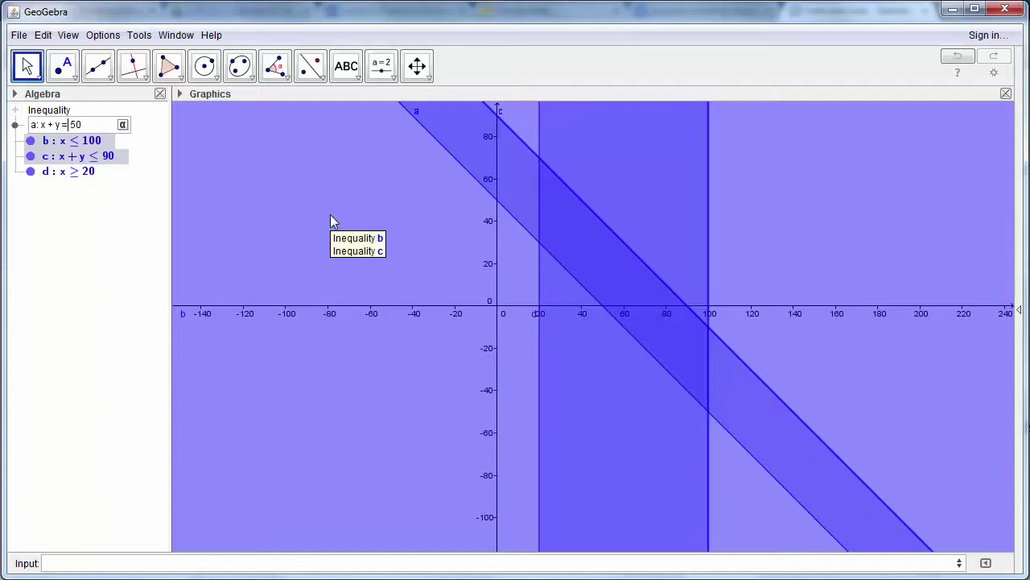
pyautogui.click(81, 140)
pyautogui.click(80, 140)
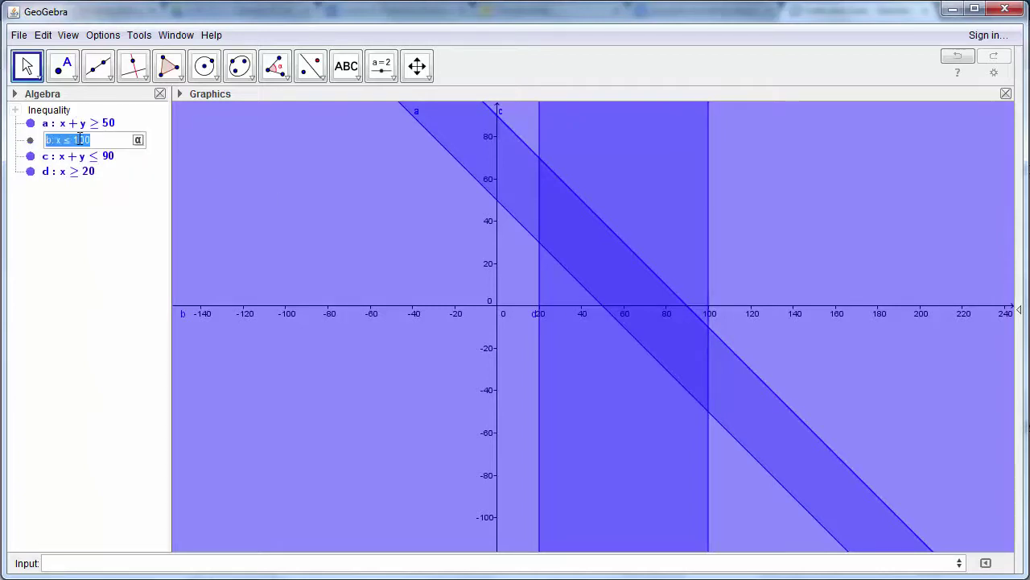
pyautogui.click(83, 141)
pyautogui.press('BackSpace')
pyautogui.write('=')
pyautogui.press('Return')
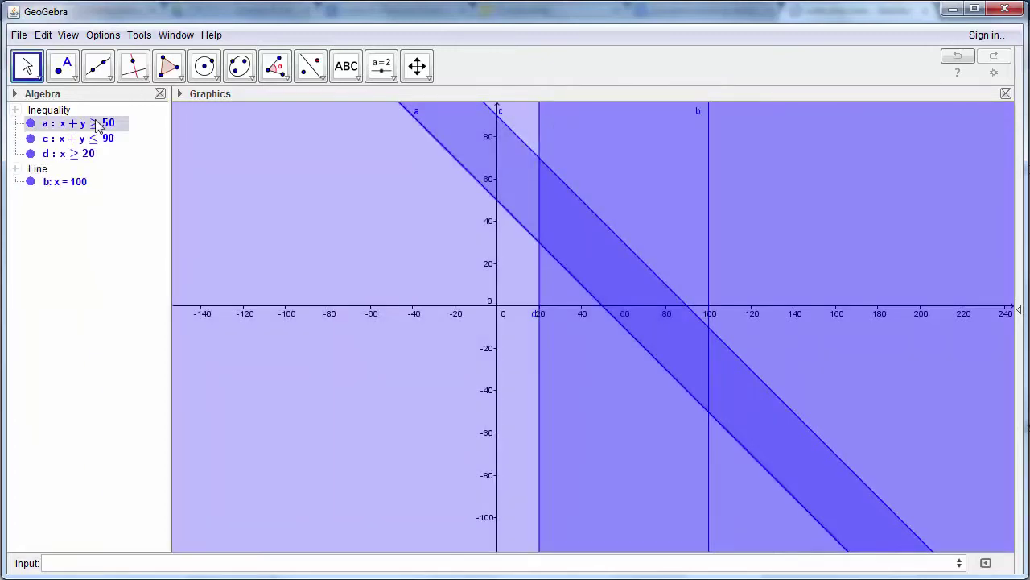
# Change a and c into the lines x + y = 50 and x + y = 90
pyautogui.click(96, 123)
pyautogui.click(86, 124)
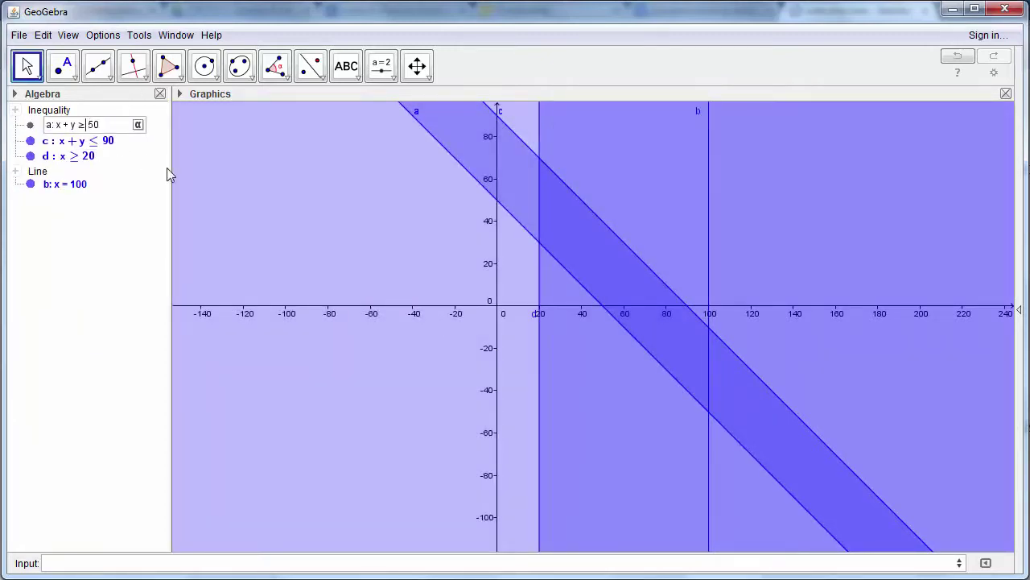
pyautogui.press('BackSpace')
pyautogui.write('=')
pyautogui.press('Return')
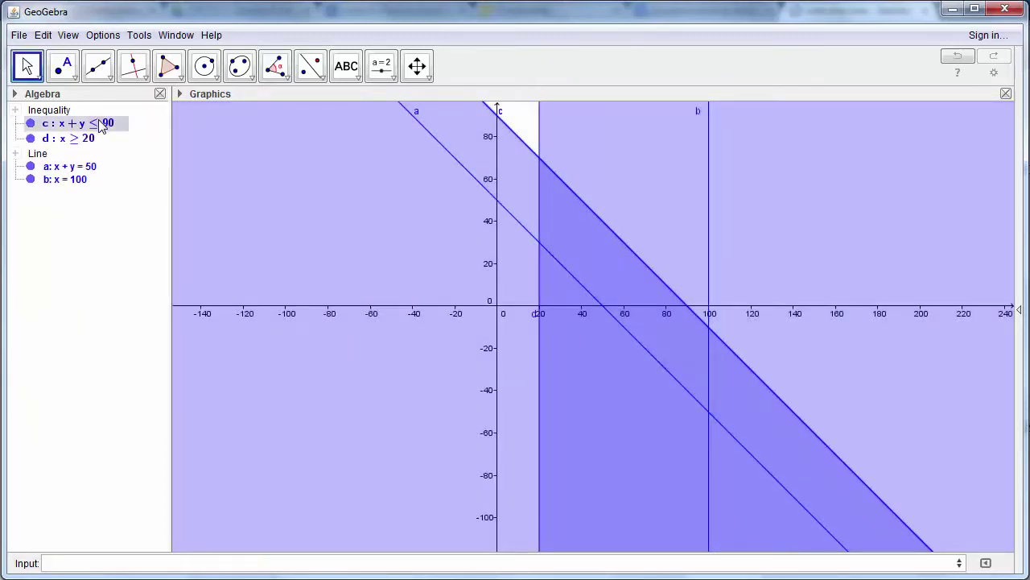
pyautogui.click(101, 126)
pyautogui.click(83, 124)
pyautogui.press('BackSpace')
pyautogui.write('=')
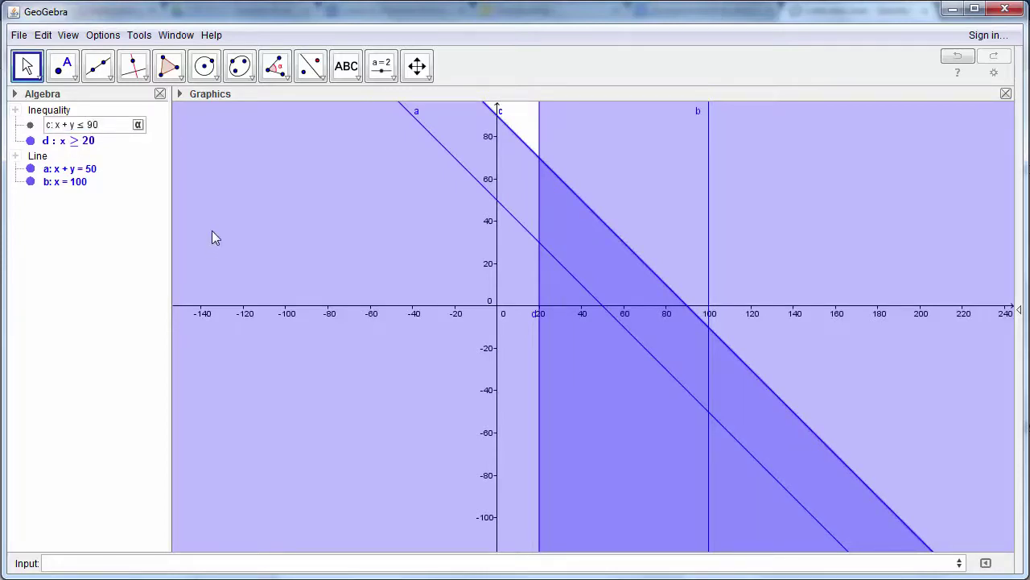
pyautogui.press('Return')
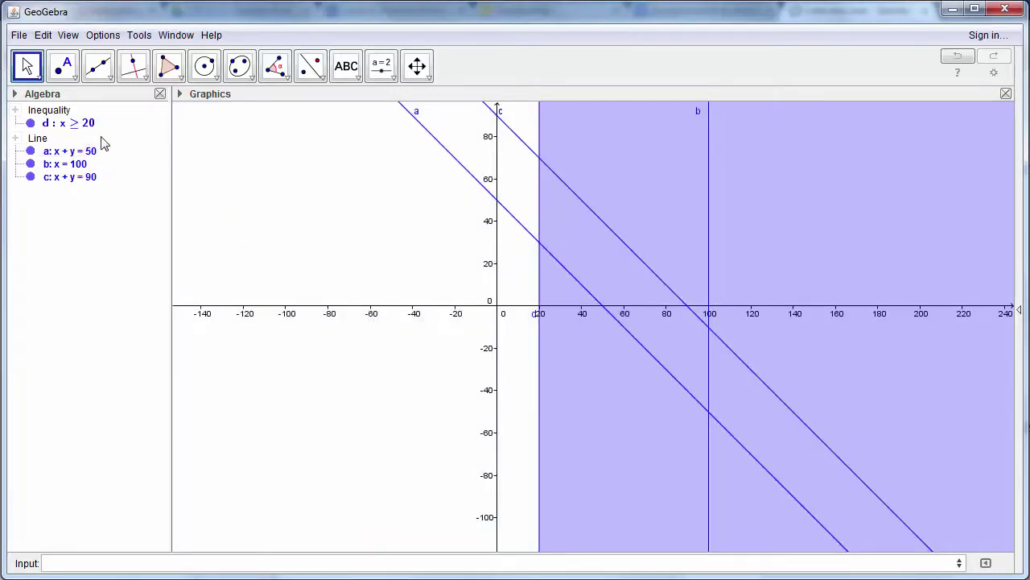
# Change d into the line x = 20
pyautogui.click(82, 125)
pyautogui.click(72, 125)
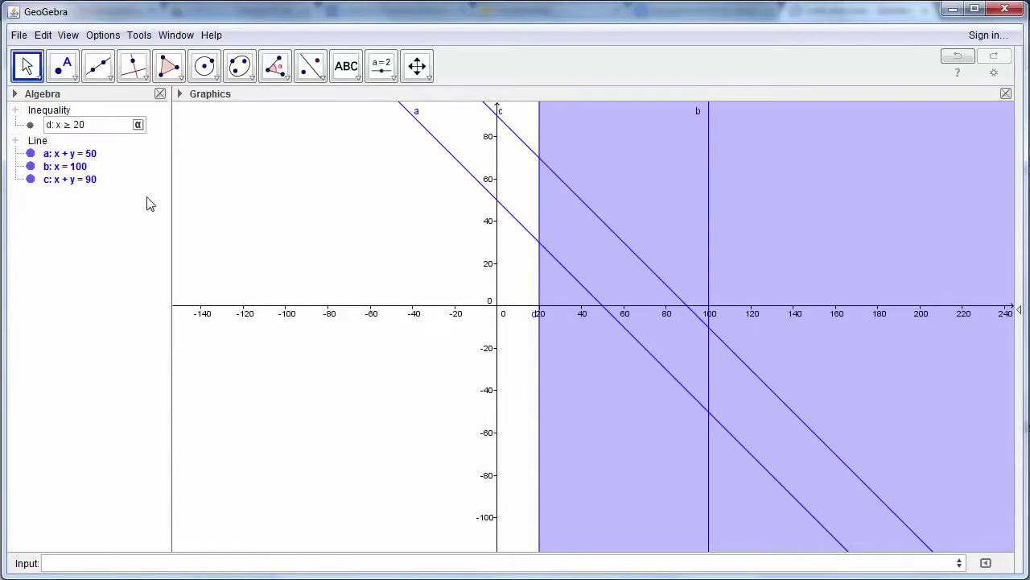
pyautogui.press('BackSpace')
pyautogui.write('=')
pyautogui.press('Return')
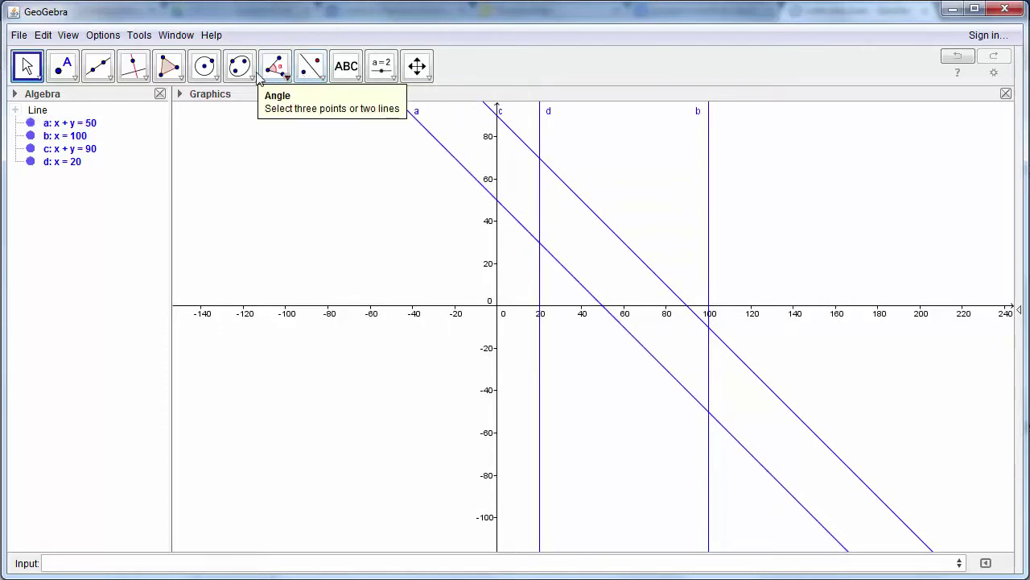
# Draw polygon ABCD through A(20,70), B(100,-10), C(100,-50), D(20,30) to shade the region
pyautogui.click(180, 80)
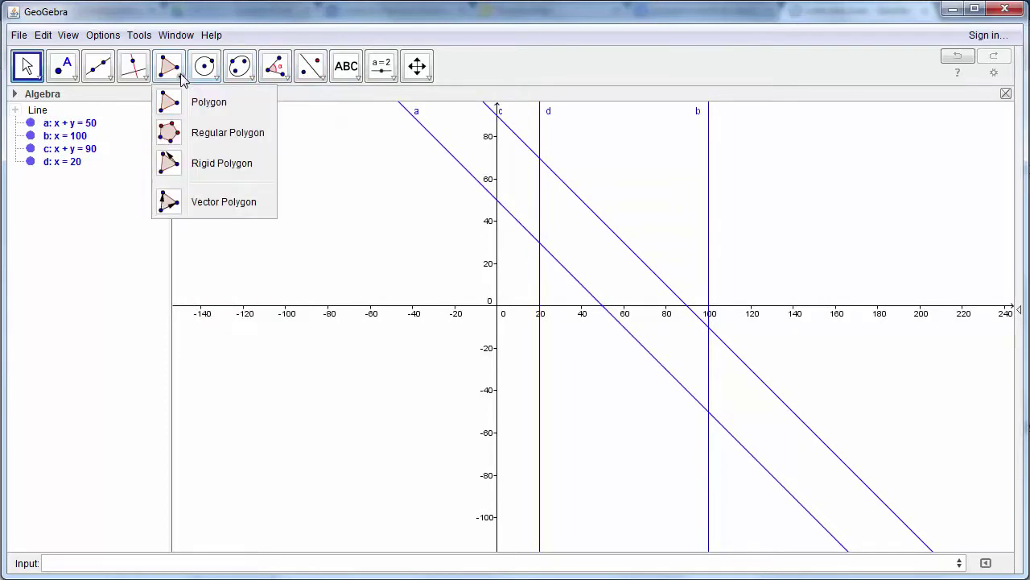
pyautogui.click(179, 103)
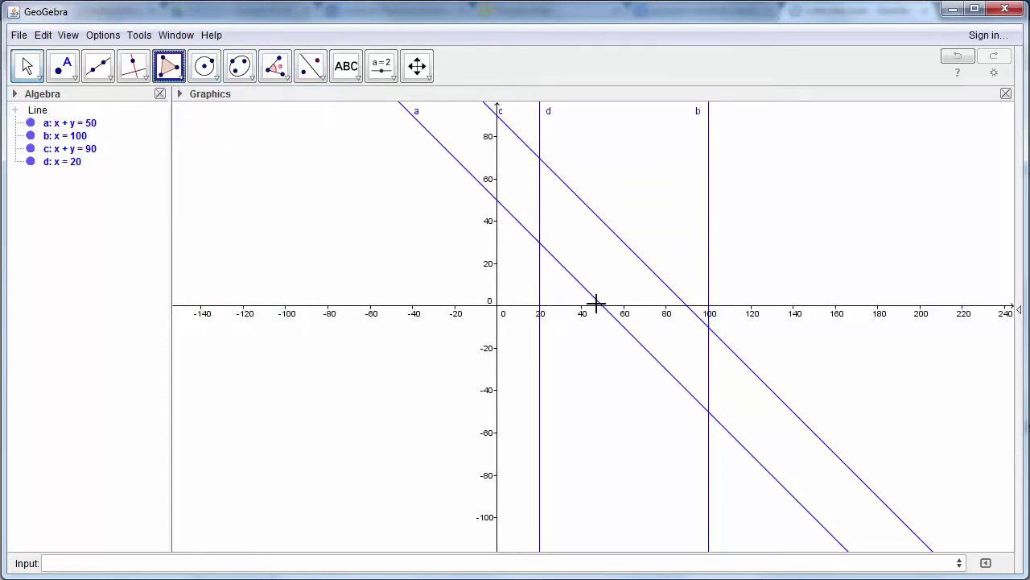
pyautogui.click(540, 157)
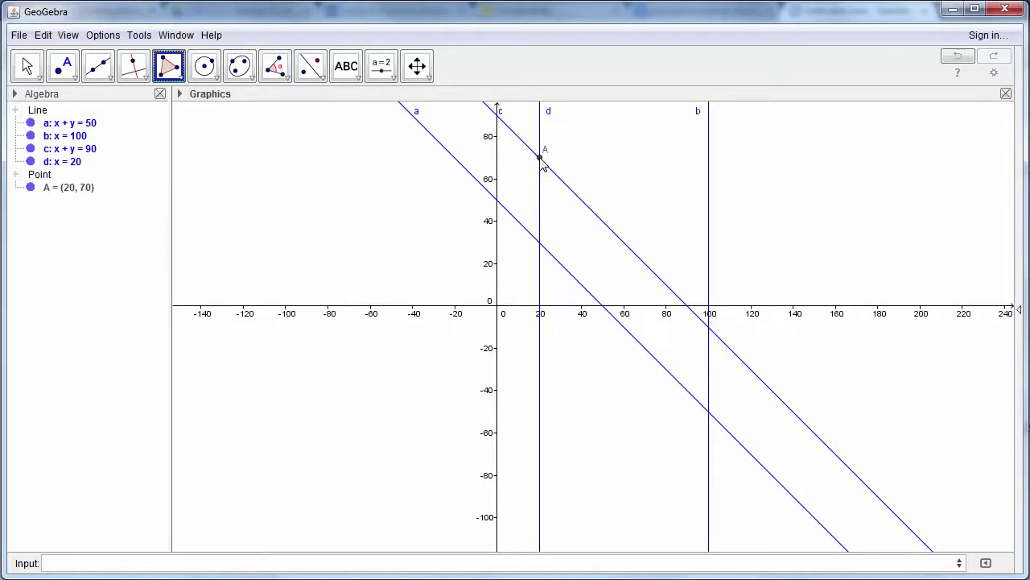
pyautogui.click(710, 329)
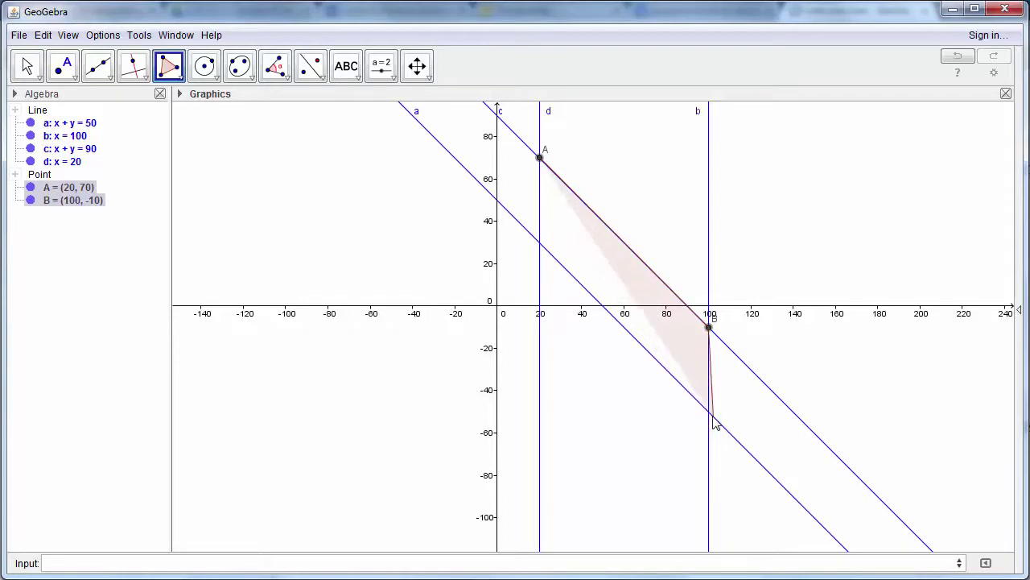
pyautogui.click(709, 412)
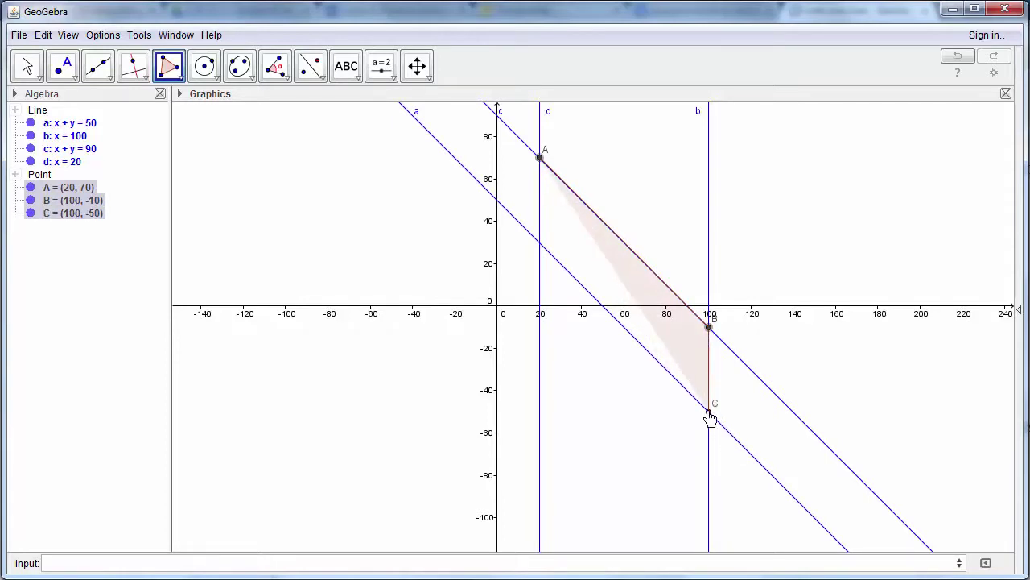
pyautogui.click(540, 244)
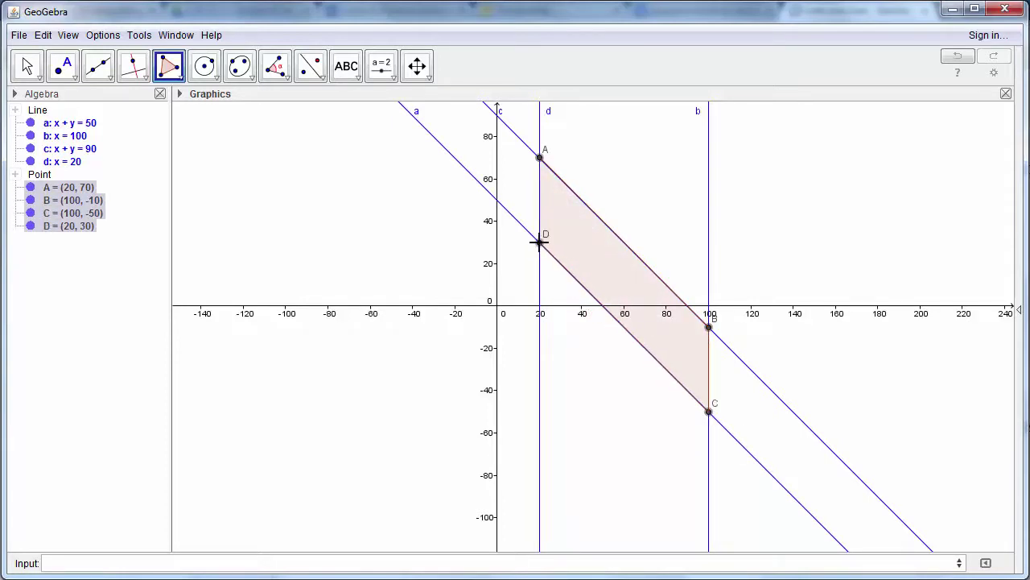
pyautogui.click(540, 158)
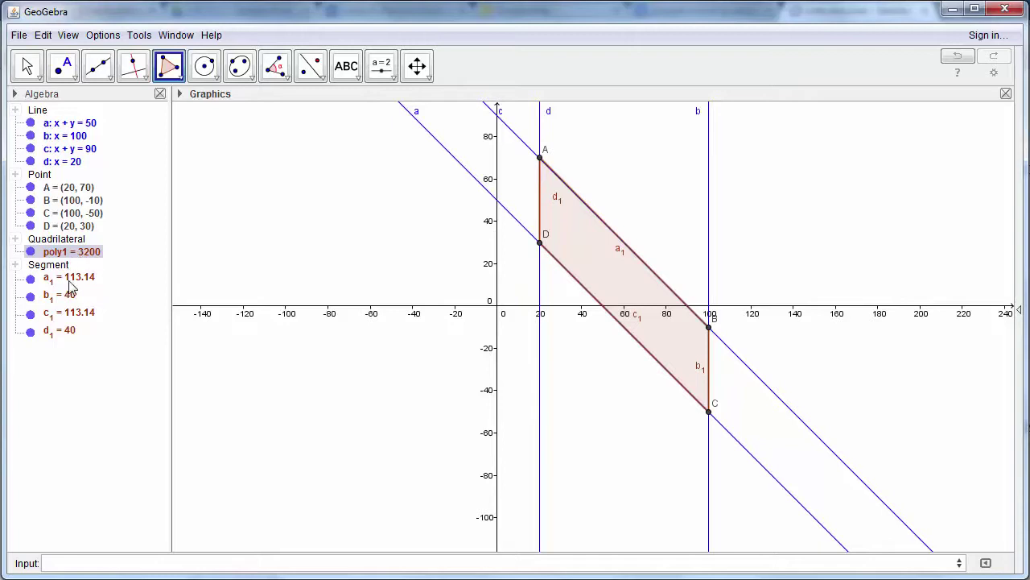
# Turn off the name labels of edges a1, b1, c1 and d1 in the Algebra view
pyautogui.rightClick(66, 281)
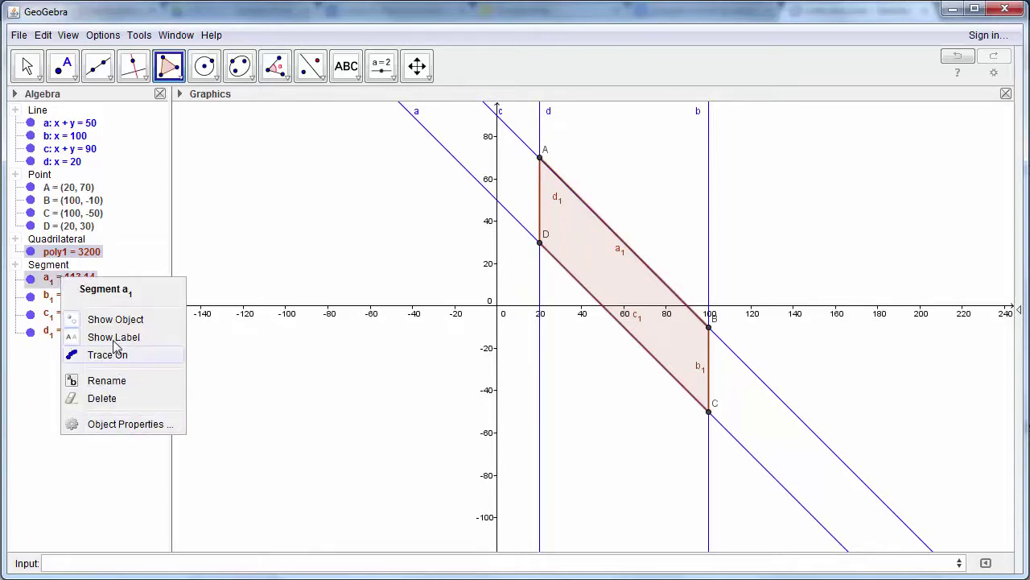
pyautogui.click(143, 337)
pyautogui.rightClick(69, 299)
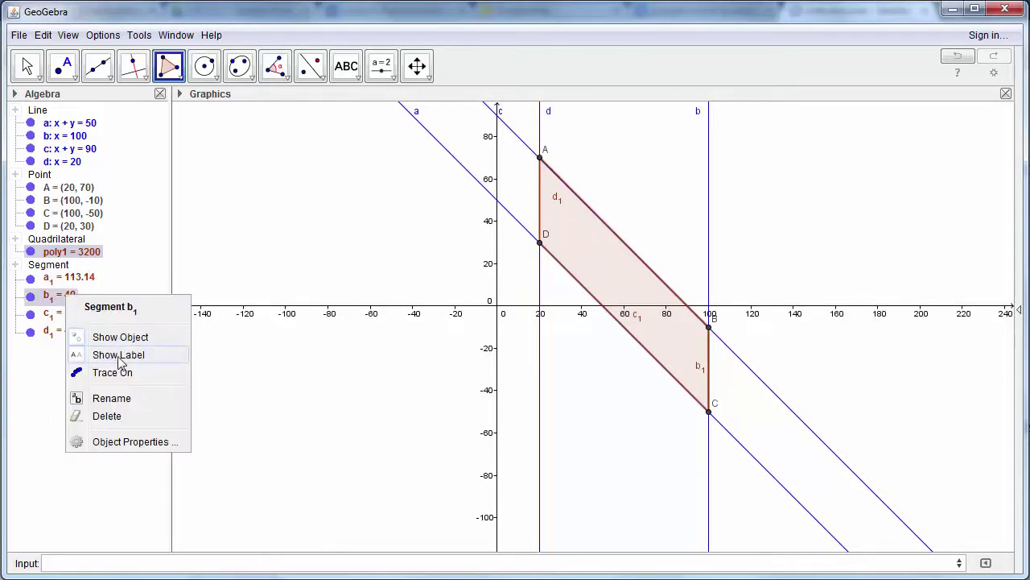
pyautogui.click(118, 354)
pyautogui.rightClick(68, 315)
pyautogui.click(113, 372)
pyautogui.rightClick(69, 332)
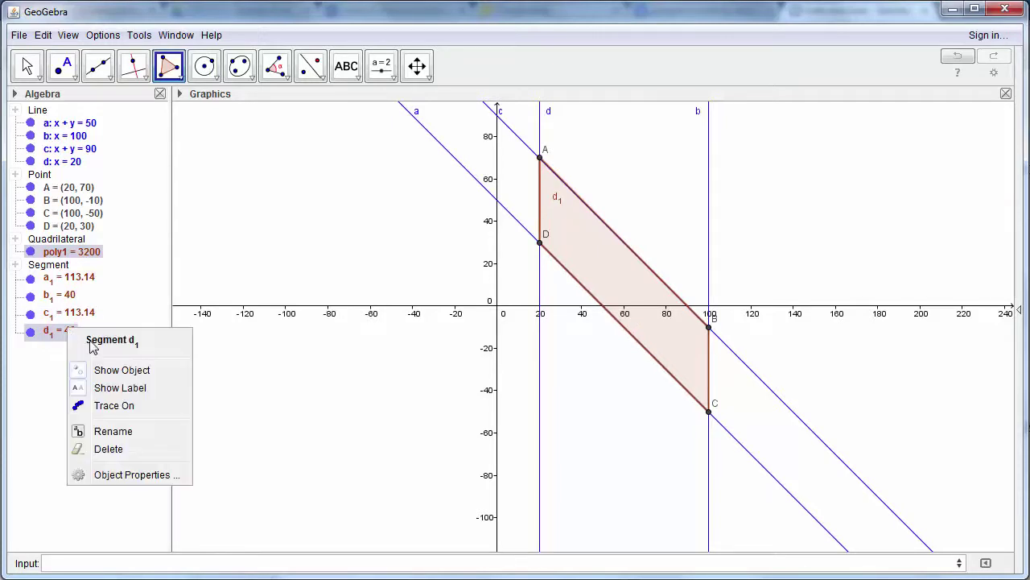
pyautogui.click(139, 394)
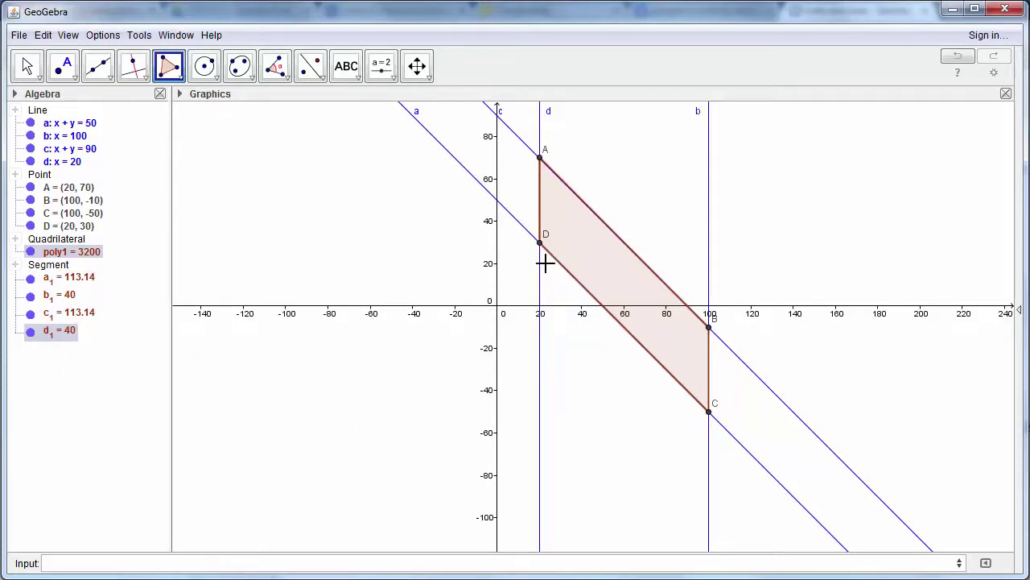
# Set vertex A's label to Name & Value in Object Properties
pyautogui.rightClick(80, 187)
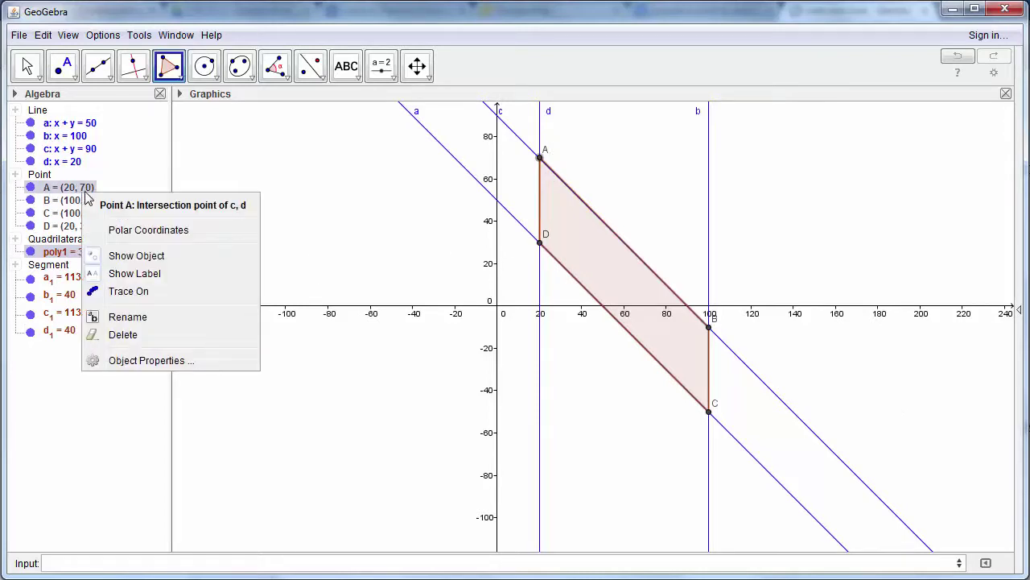
pyautogui.click(163, 361)
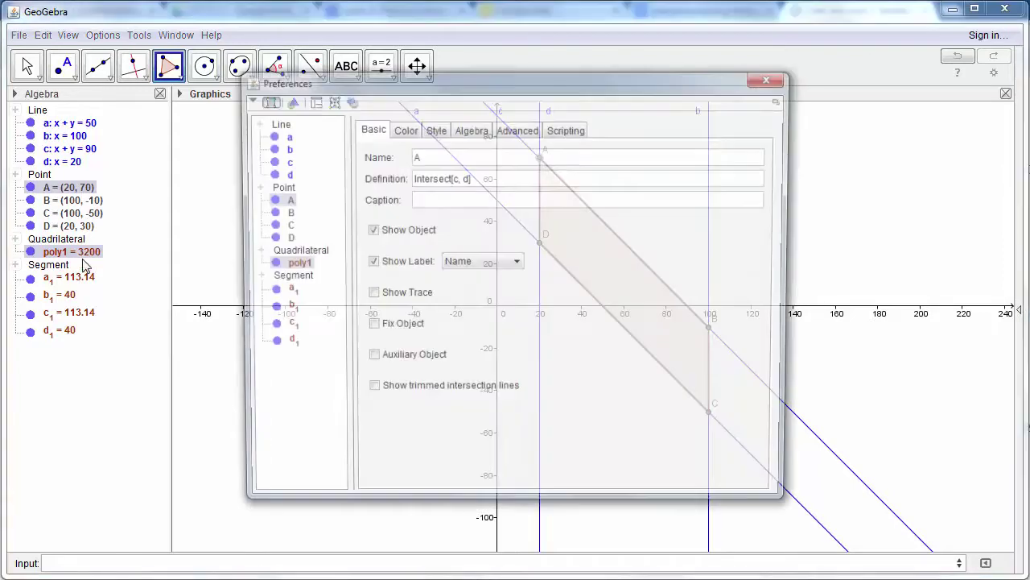
pyautogui.click(513, 264)
pyautogui.click(512, 293)
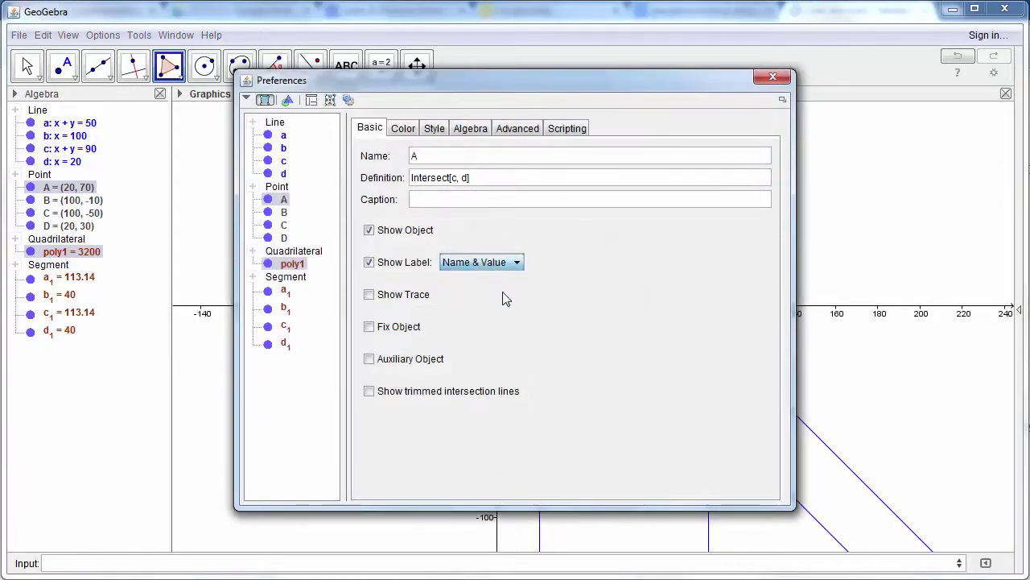
pyautogui.click(773, 77)
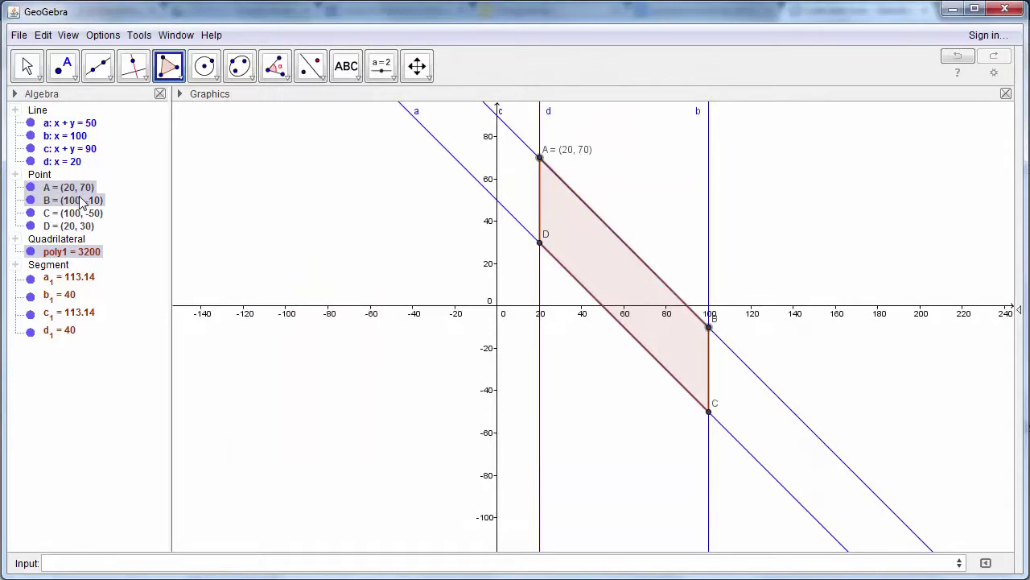
# Set the labels of vertices B, C and D to Name & Value as well
pyautogui.rightClick(81, 200)
pyautogui.click(161, 371)
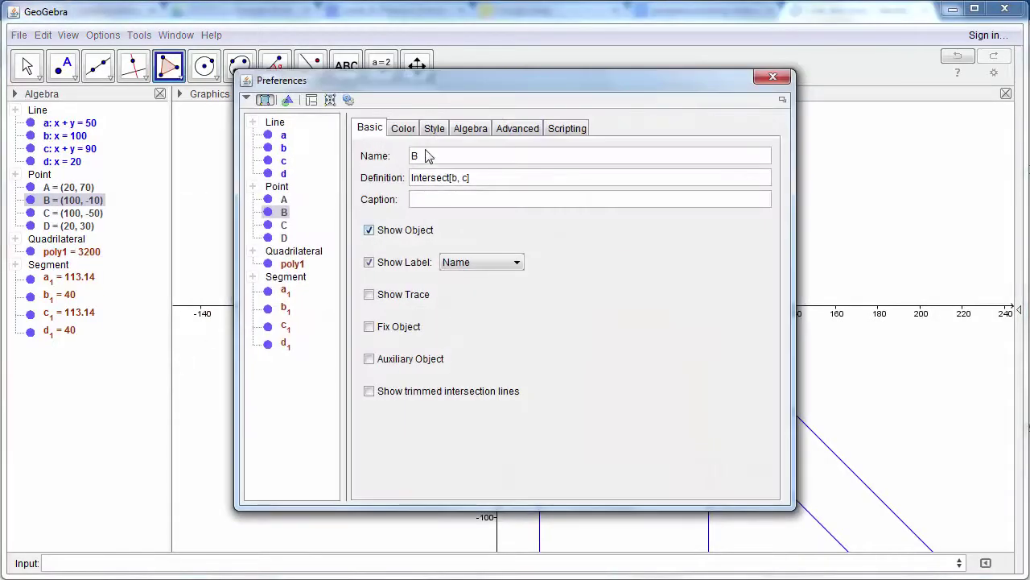
pyautogui.click(483, 263)
pyautogui.click(493, 294)
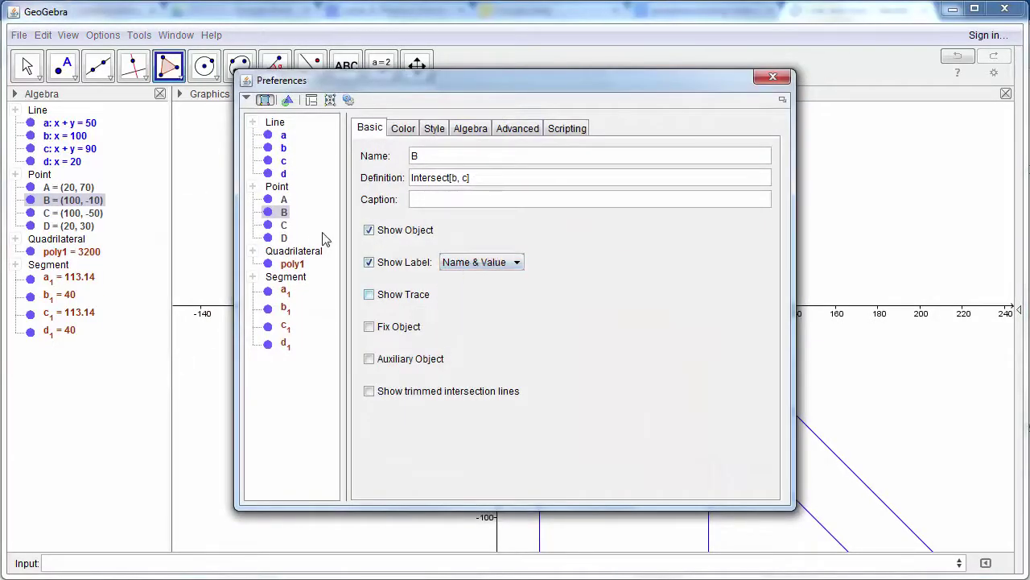
pyautogui.click(284, 224)
pyautogui.click(483, 263)
pyautogui.click(494, 294)
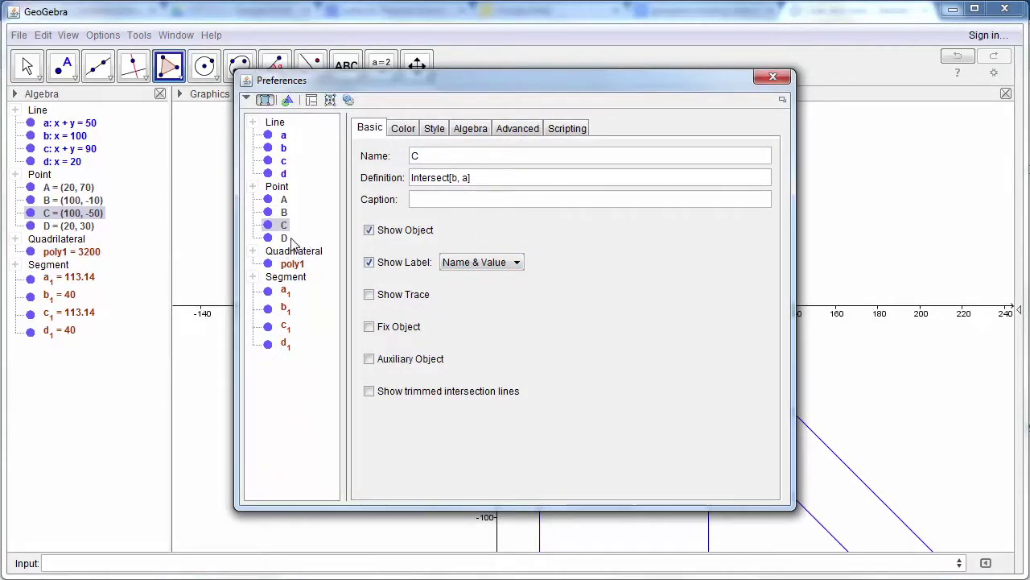
pyautogui.click(284, 237)
pyautogui.click(492, 263)
pyautogui.click(494, 295)
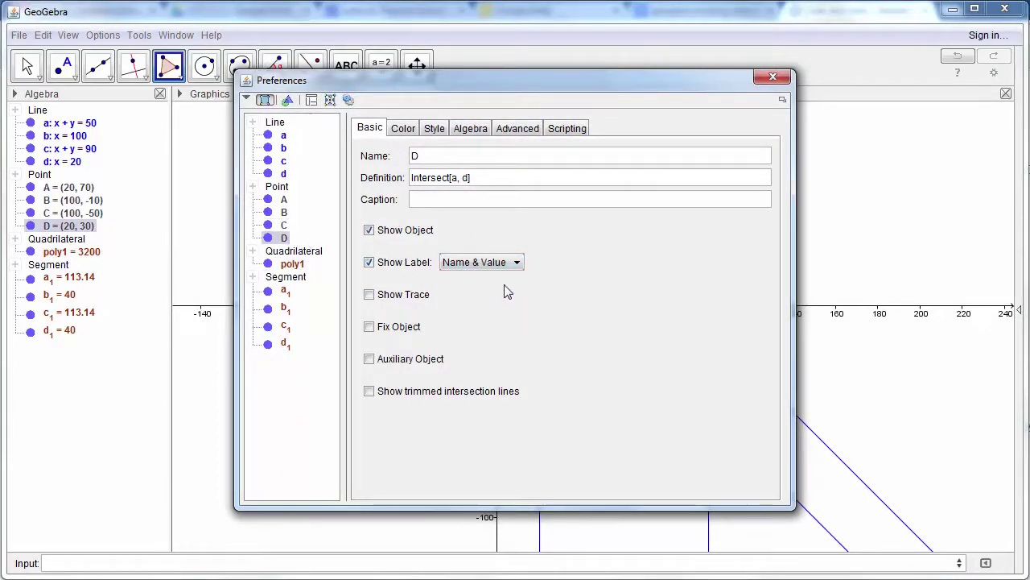
# Caption line a as x+y≥50 and set its label to show the caption
pyautogui.click(282, 137)
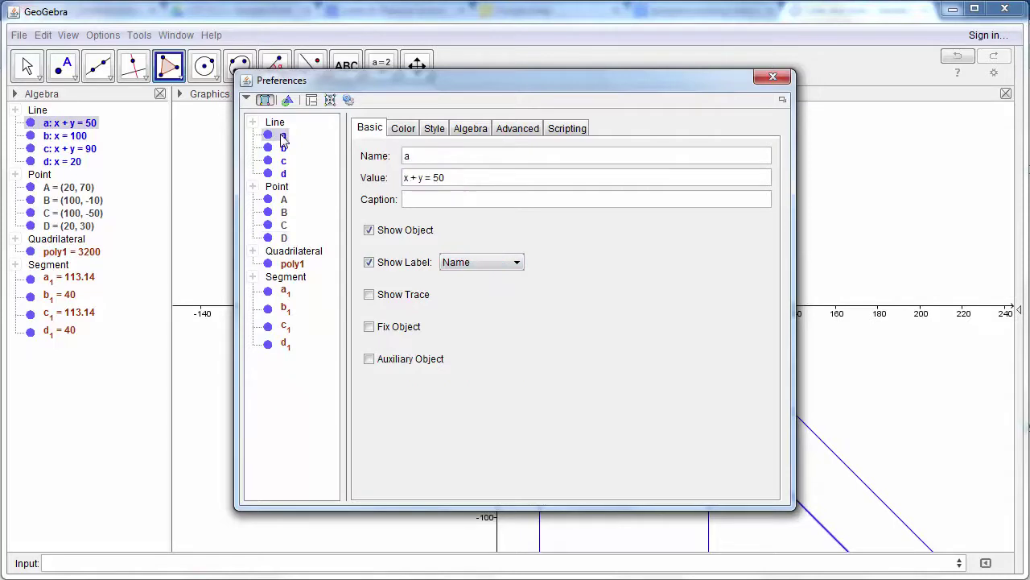
pyautogui.click(445, 200)
pyautogui.write('x+y')
pyautogui.click(763, 199)
pyautogui.click(640, 165)
pyautogui.write('50')
pyautogui.click(471, 266)
pyautogui.click(486, 322)
# Begin captions for line b with ≤ and line c with x+y≤
pyautogui.keyDown('ctrl'); pyautogui.click(284, 150); pyautogui.keyUp('ctrl')
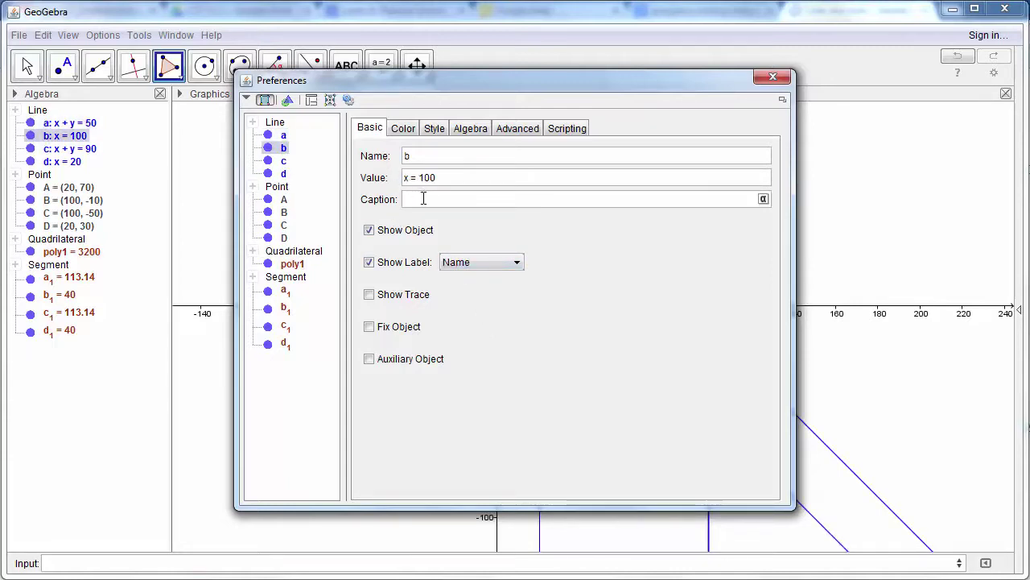
pyautogui.click(763, 199)
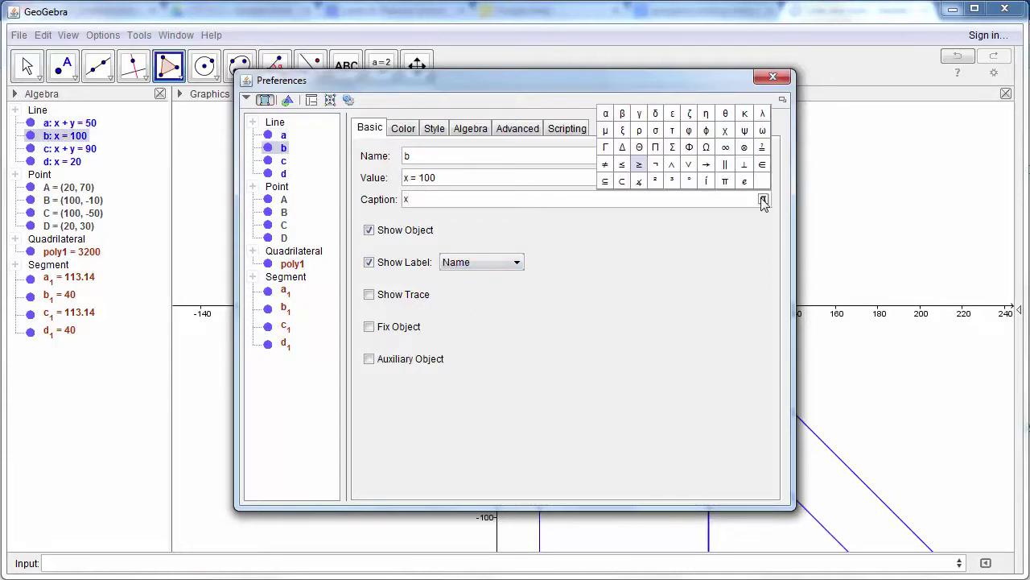
pyautogui.click(626, 172)
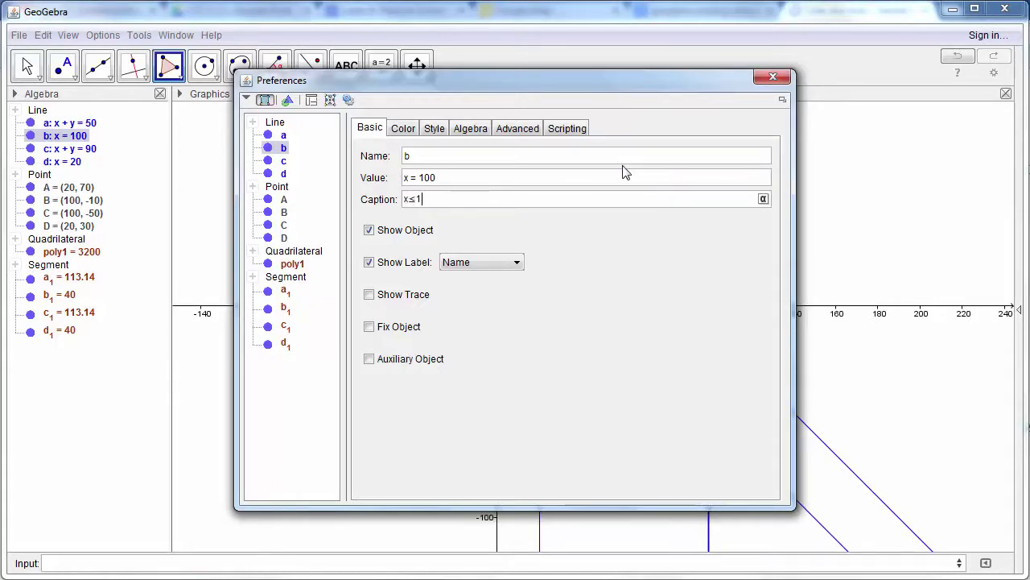
pyautogui.click(284, 161)
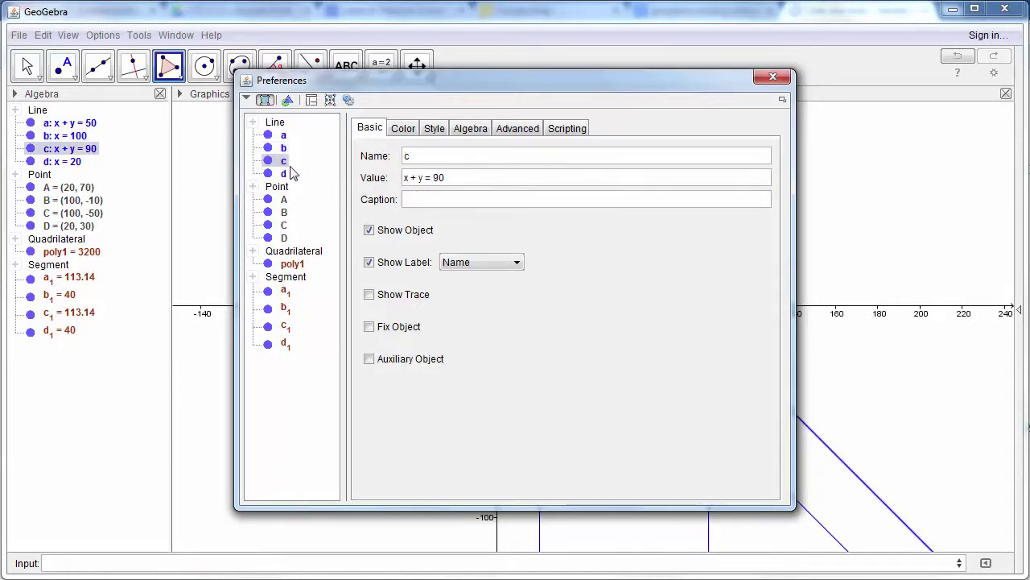
pyautogui.click(435, 198)
pyautogui.write('x+y')
pyautogui.click(763, 200)
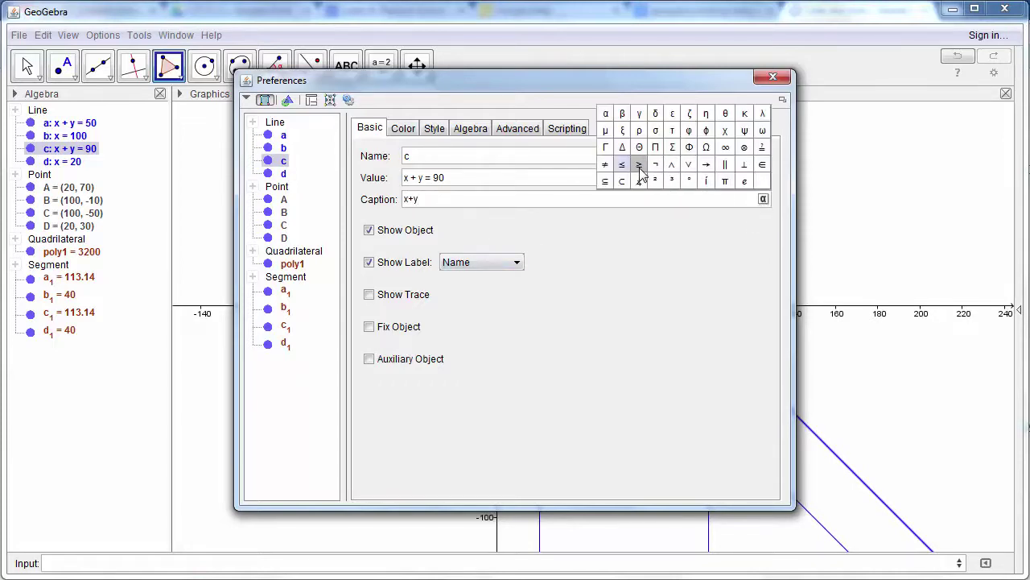
pyautogui.click(627, 167)
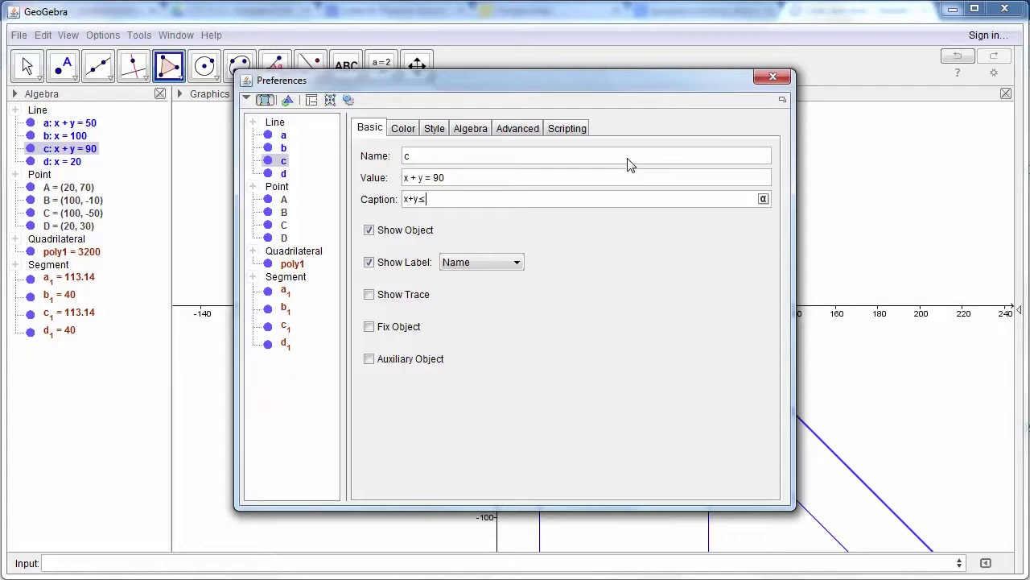
# Caption line d as x≥20
pyautogui.click(284, 173)
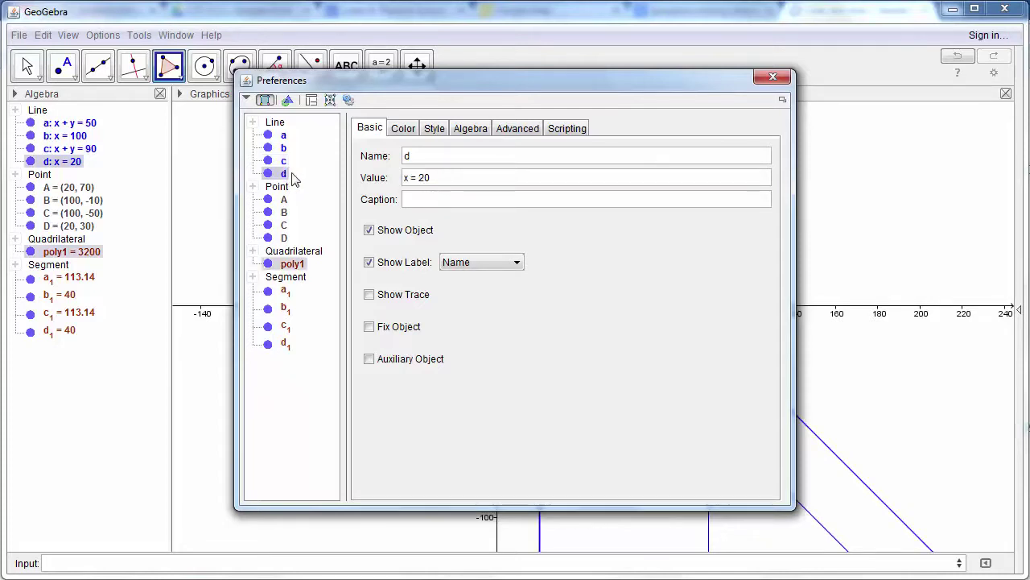
pyautogui.click(431, 198)
pyautogui.write('x')
pyautogui.click(763, 199)
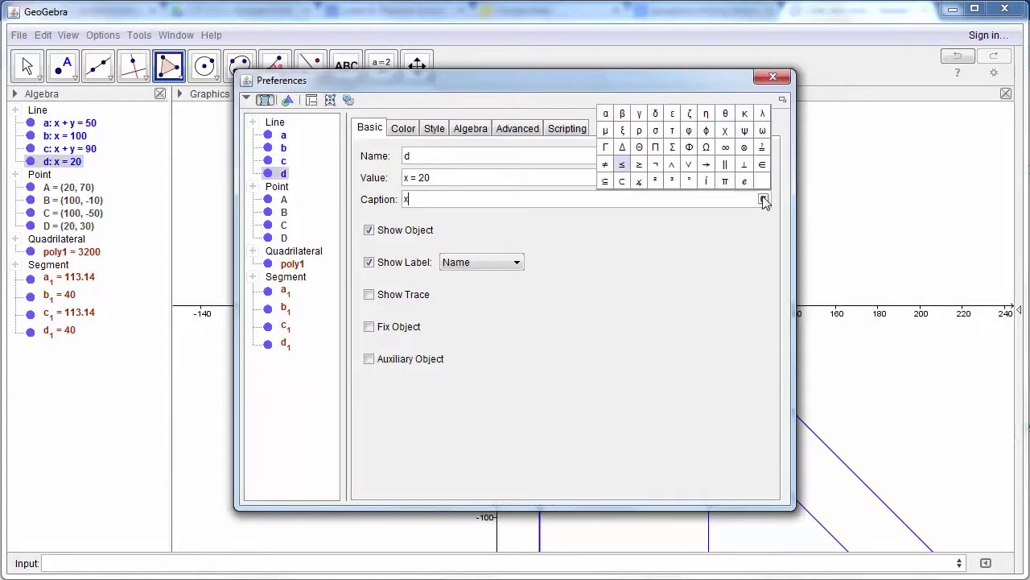
pyautogui.click(644, 173)
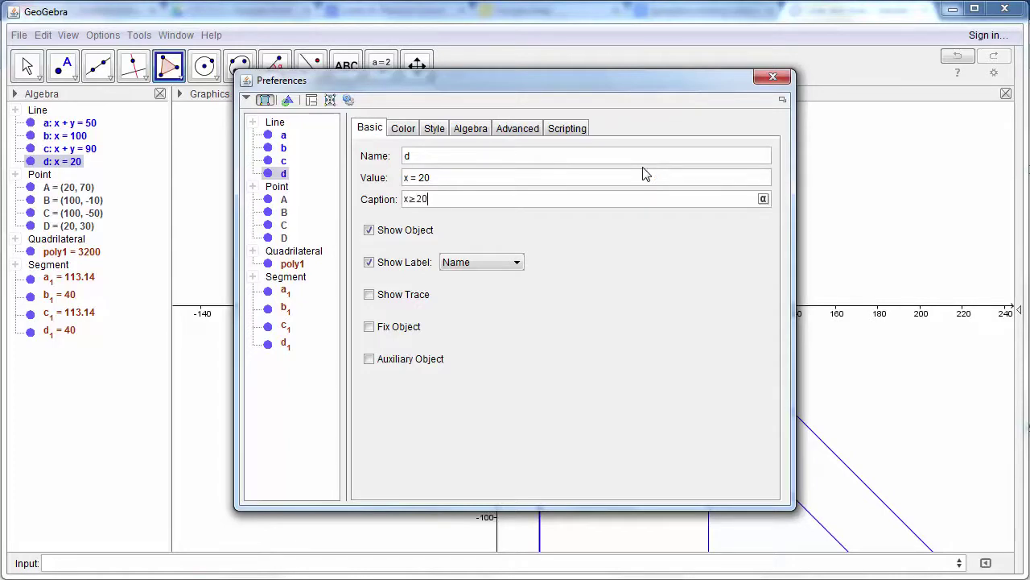
pyautogui.click(517, 262)
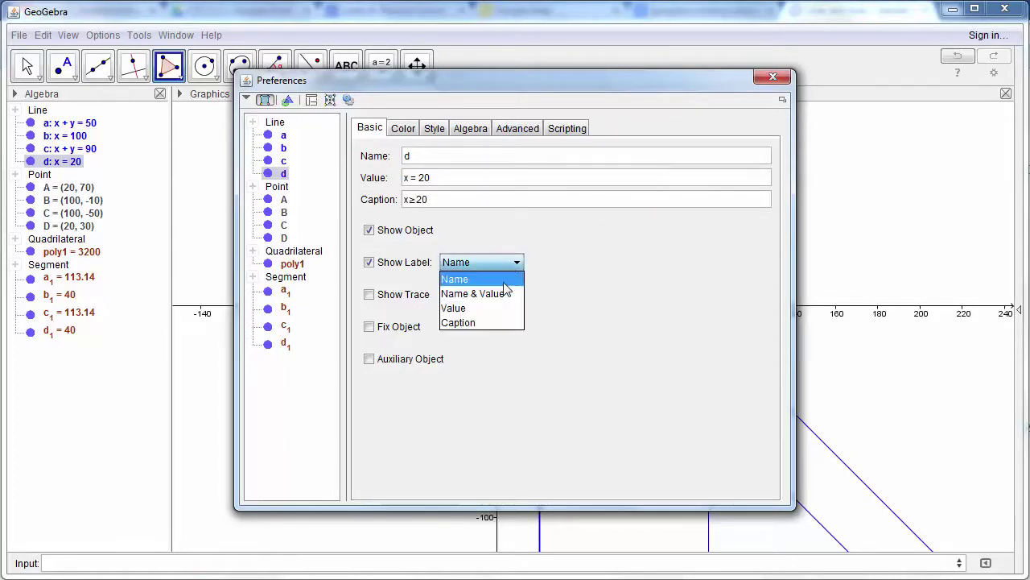
# Set Show Label to Caption for lines d, c and b
pyautogui.click(499, 325)
pyautogui.click(284, 161)
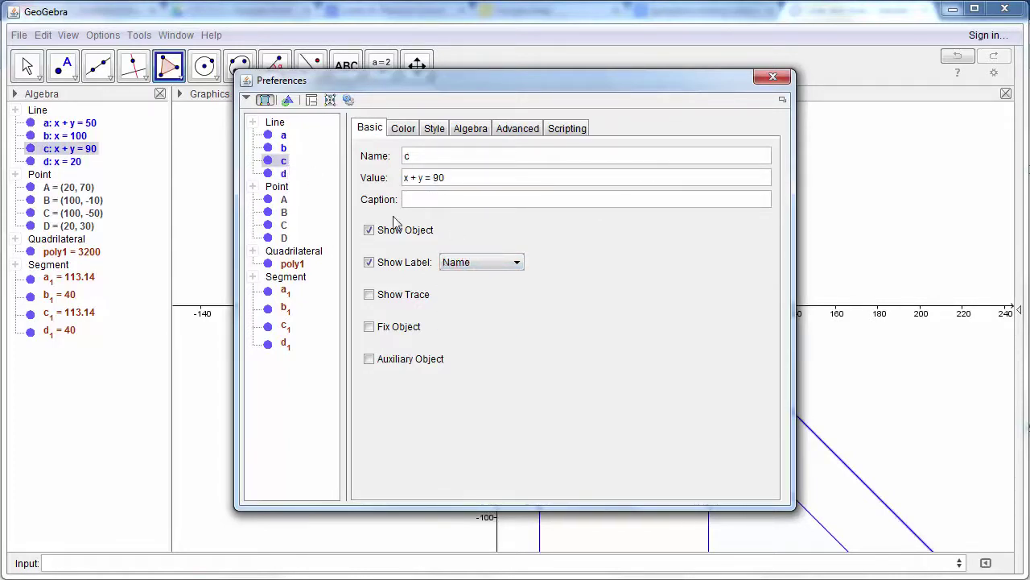
pyautogui.click(517, 263)
pyautogui.click(488, 325)
pyautogui.click(283, 147)
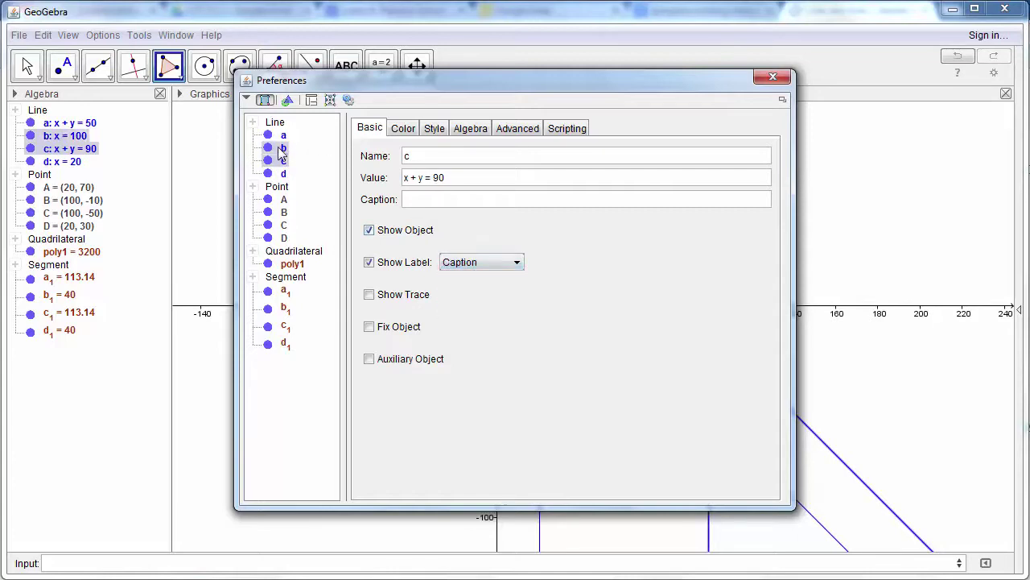
pyautogui.click(463, 265)
pyautogui.click(488, 322)
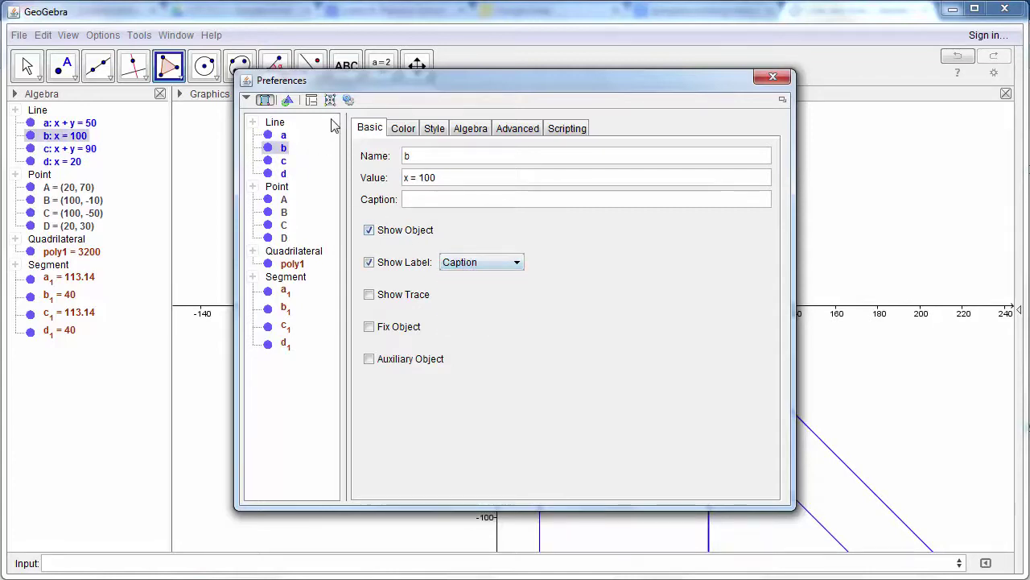
# Give line b the caption x≤100 and close the properties window
pyautogui.click(285, 135)
pyautogui.click(283, 147)
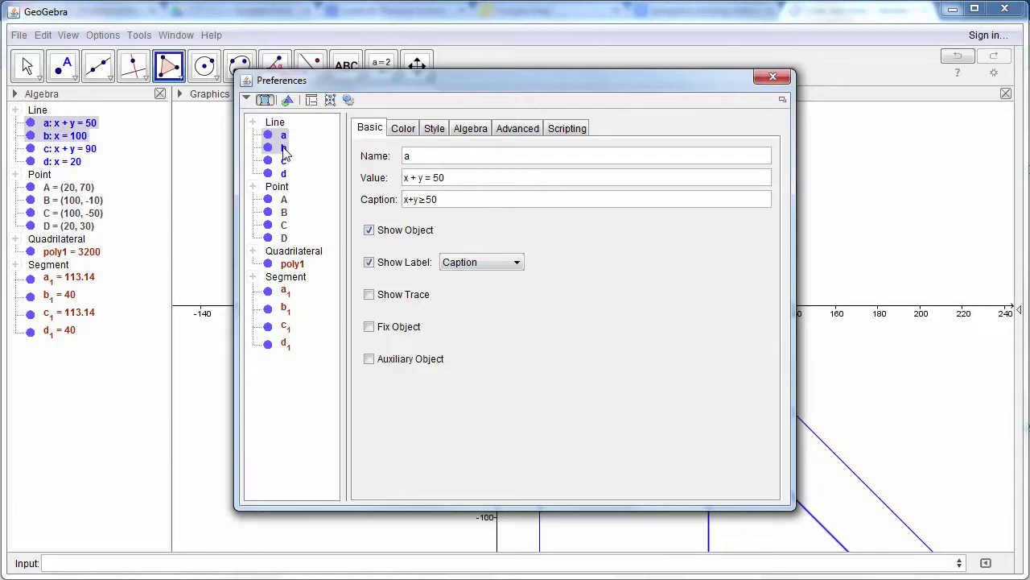
pyautogui.click(421, 196)
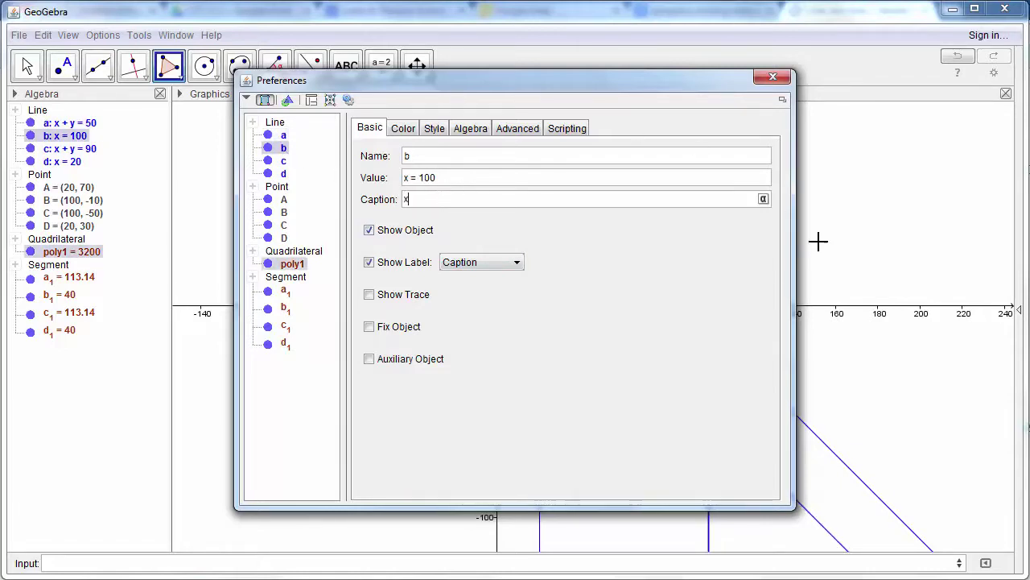
pyautogui.click(763, 198)
pyautogui.write('x')
pyautogui.click(625, 166)
pyautogui.click(773, 77)
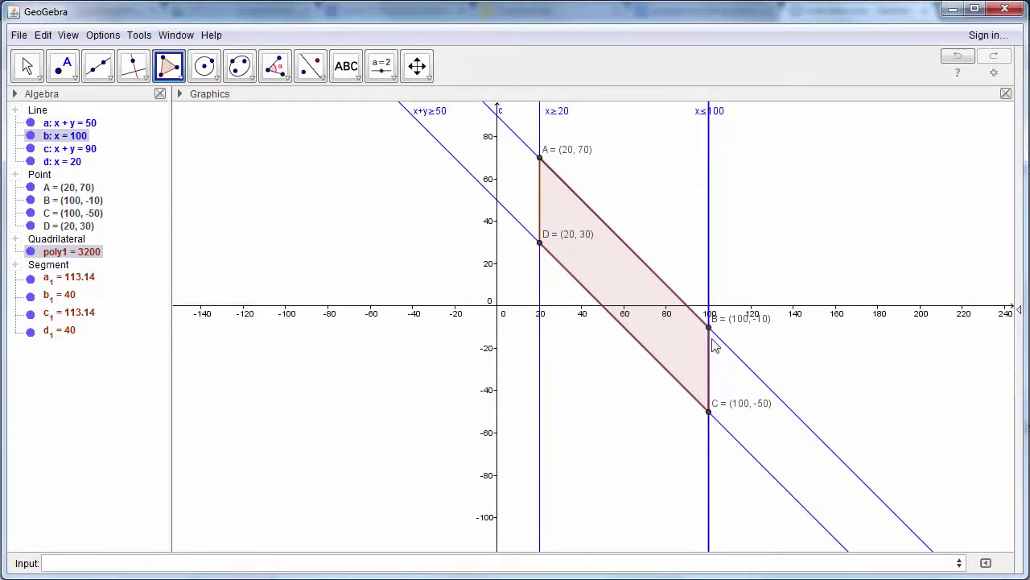
# Give line c the caption x+y≤90 in Object Properties, then close it
pyautogui.scroll(-5, 787, 293)
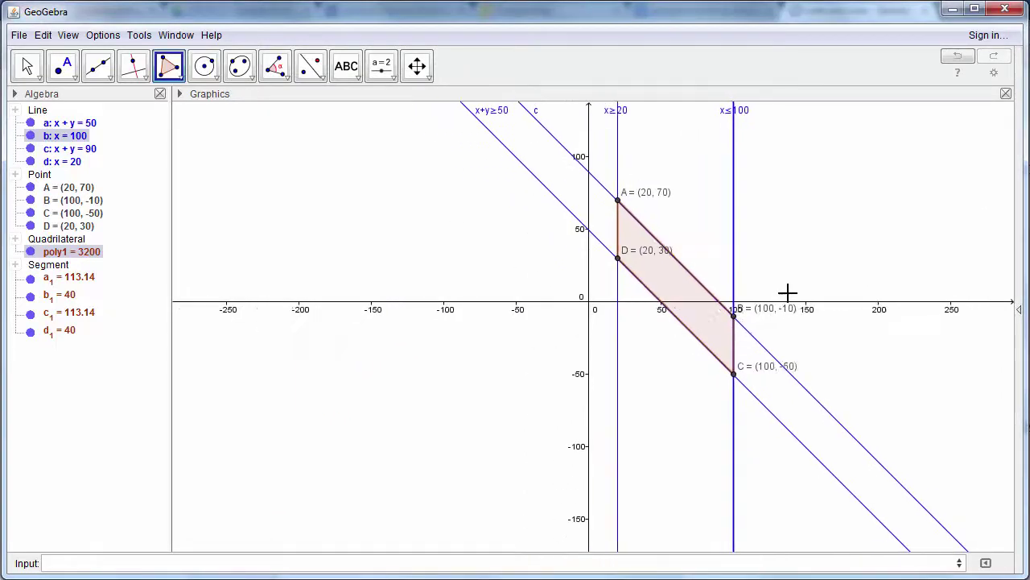
pyautogui.scroll(3, 787, 292)
pyautogui.scroll(1, 787, 293)
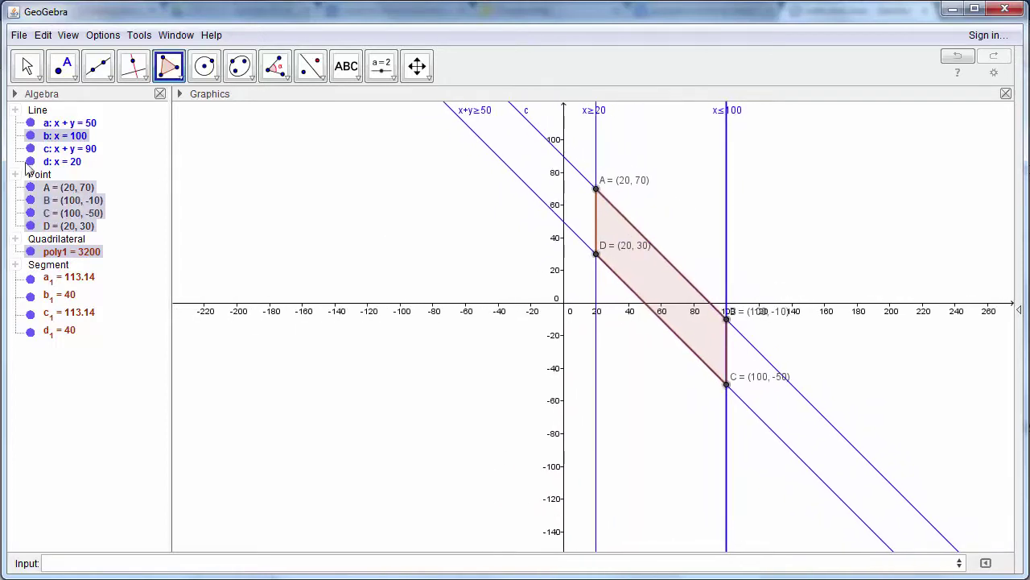
pyautogui.rightClick(78, 150)
pyautogui.click(140, 337)
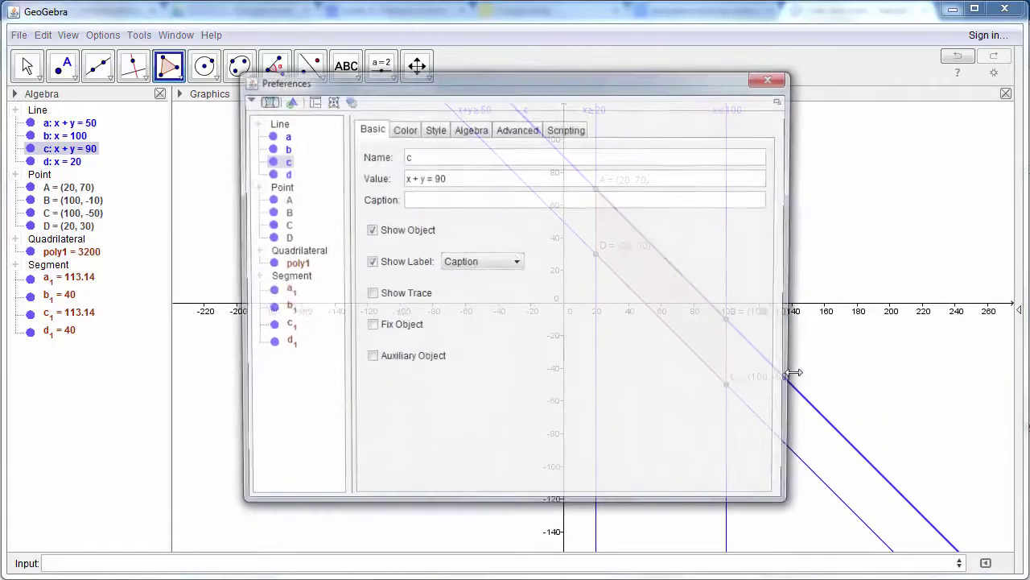
pyautogui.click(437, 200)
pyautogui.write('x+y')
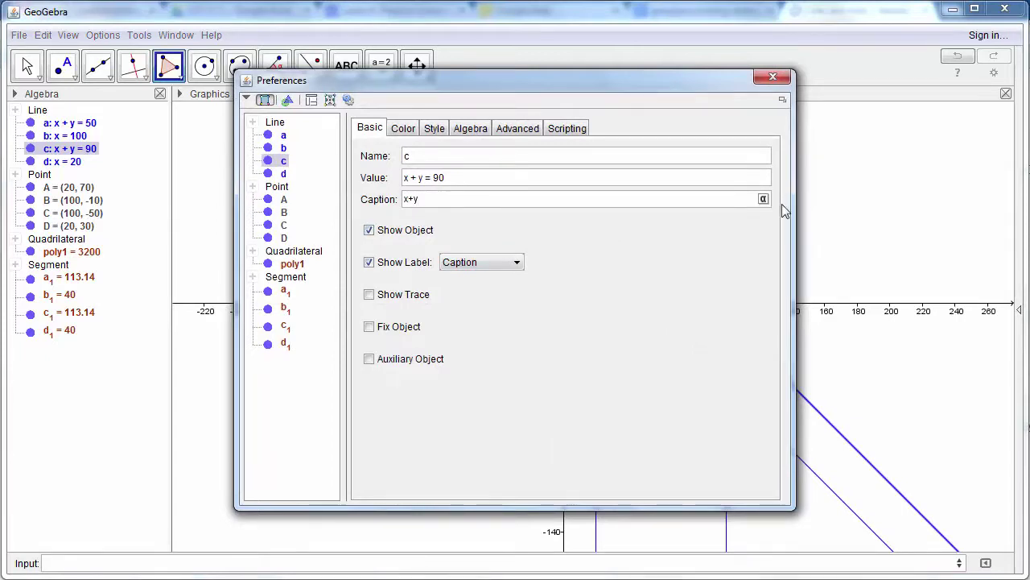
pyautogui.click(764, 201)
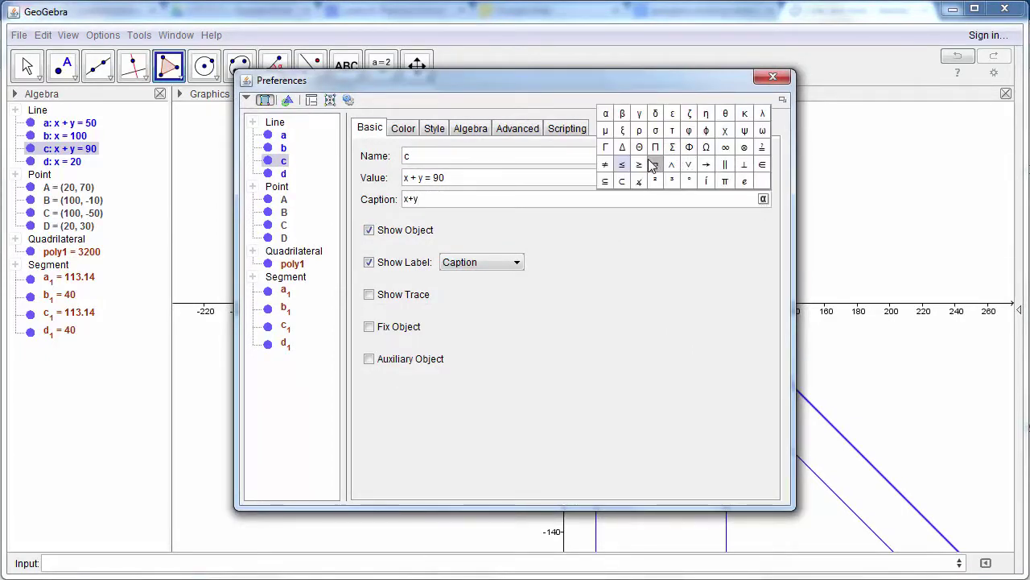
pyautogui.click(622, 164)
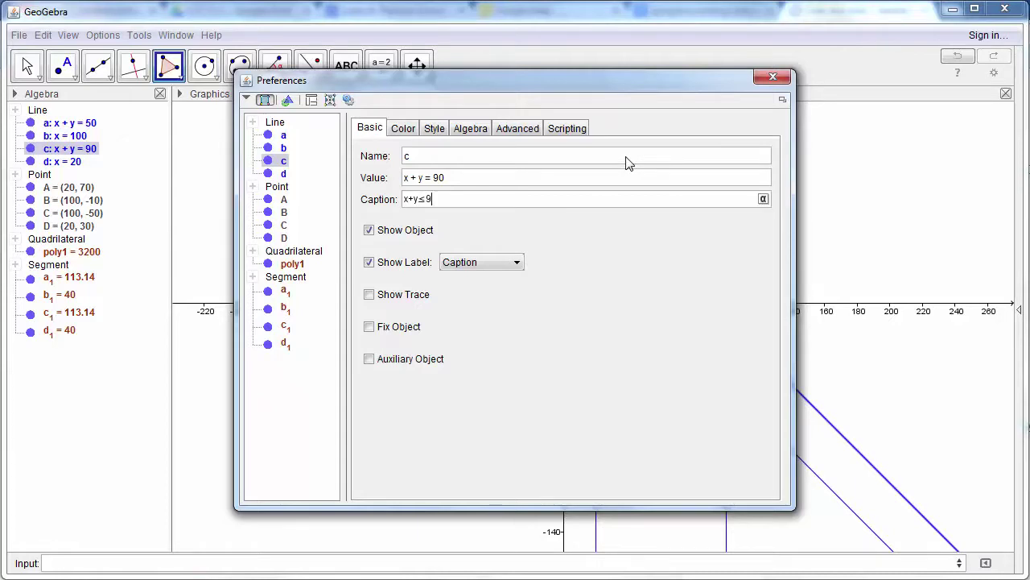
pyautogui.click(773, 78)
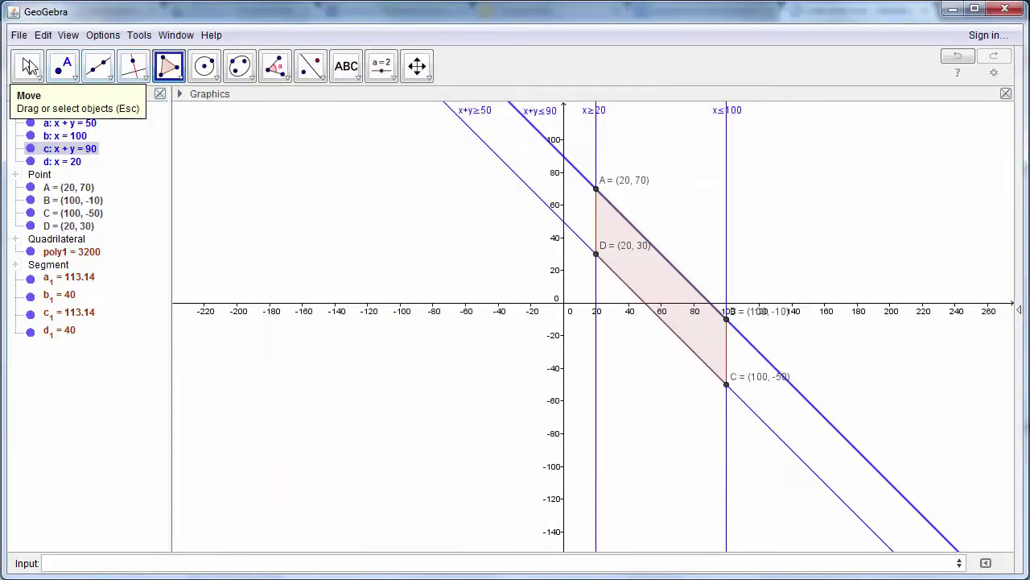
# Drag the four inequality captions into view beside their lines and turn on the grid
pyautogui.click(27, 66)
pyautogui.moveTo(483, 112); pyautogui.dragTo(503, 206)
pyautogui.moveTo(547, 114); pyautogui.dragTo(534, 153)
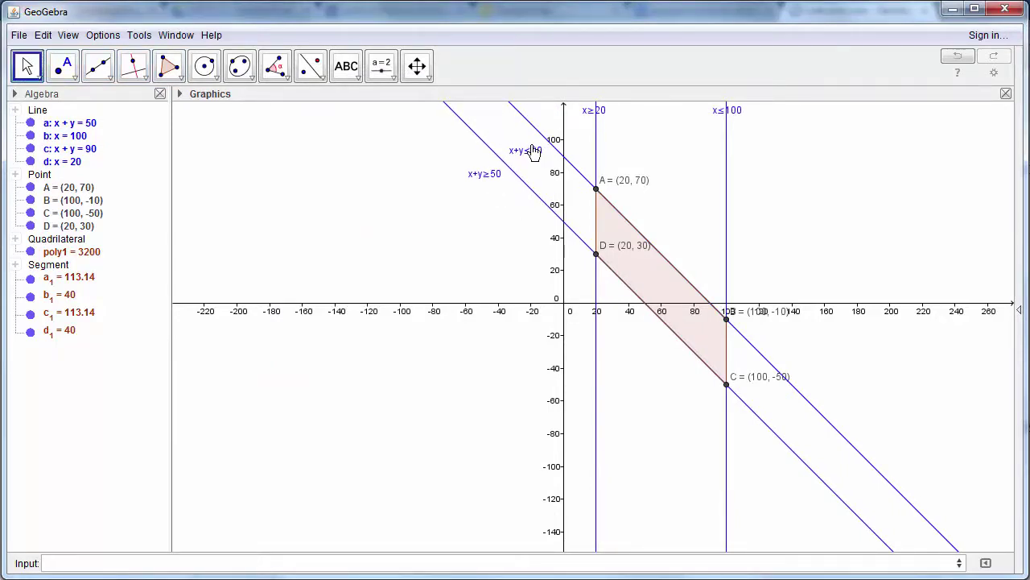
pyautogui.moveTo(604, 118)
pyautogui.mouseDown()
pyautogui.moveTo(626, 134)
pyautogui.moveTo(618, 127)
pyautogui.mouseUp()
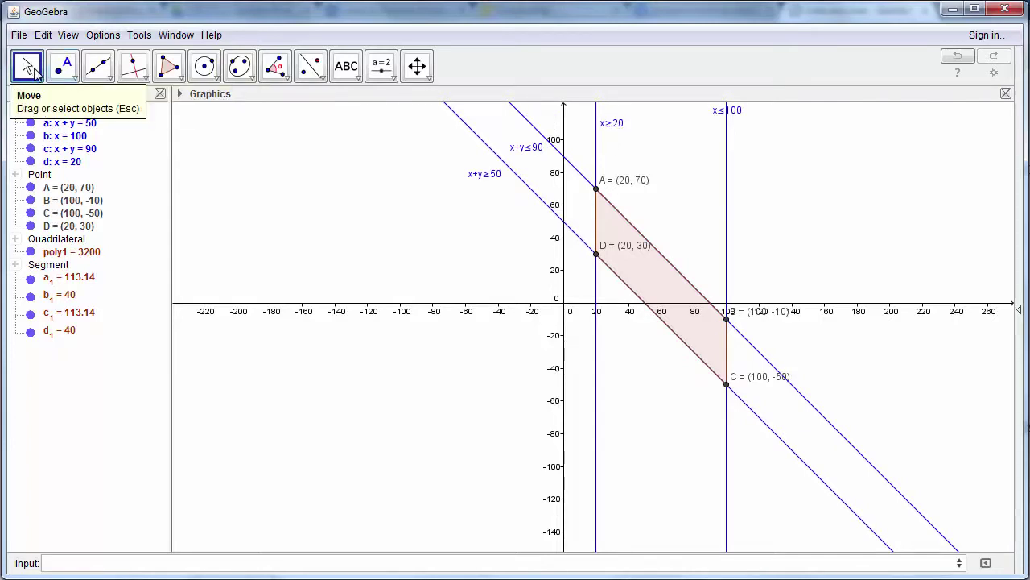
pyautogui.moveTo(742, 115); pyautogui.dragTo(713, 162)
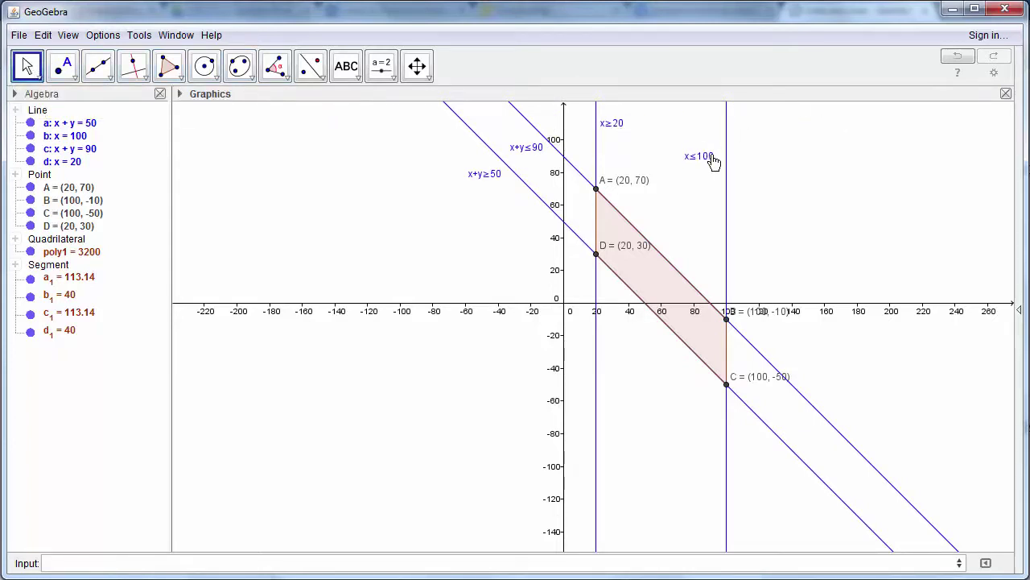
pyautogui.rightClick(773, 210)
pyautogui.click(833, 266)
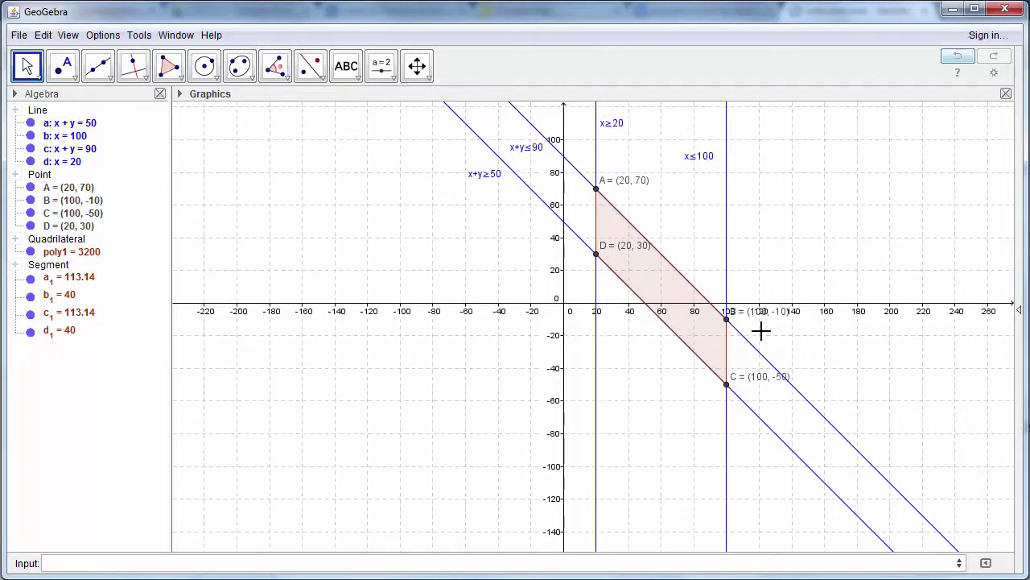
# Zoom in and pan so the shaded quadrilateral is enlarged and centred in the view
pyautogui.click(417, 66)
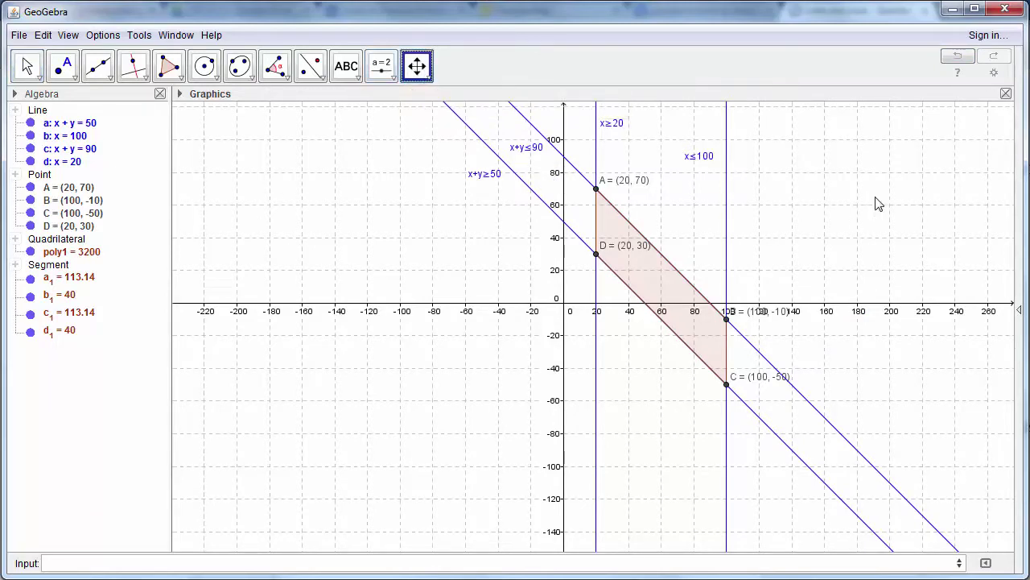
pyautogui.moveTo(883, 209); pyautogui.dragTo(765, 310)
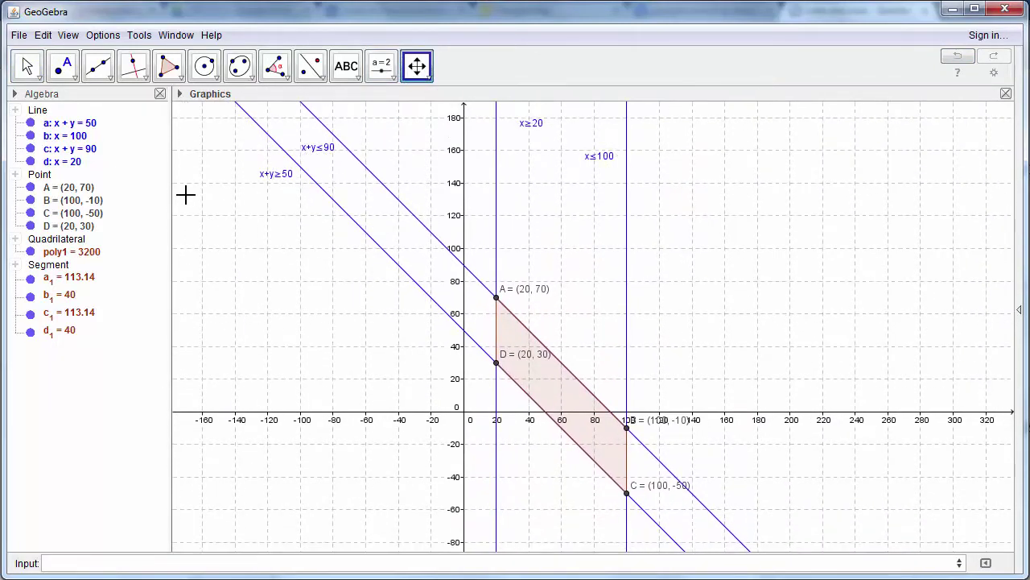
pyautogui.click(26, 66)
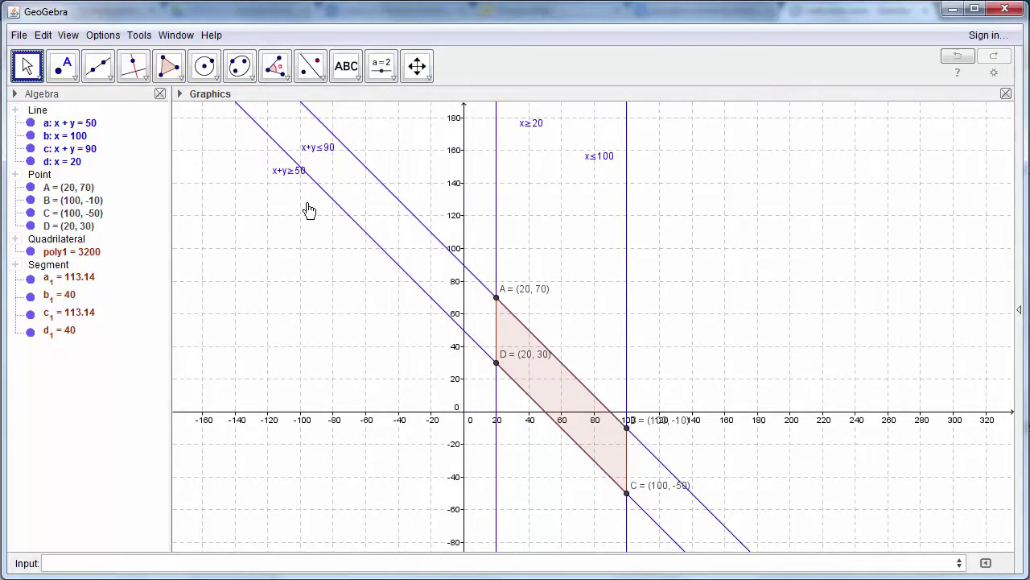
pyautogui.scroll(5, 478, 260)
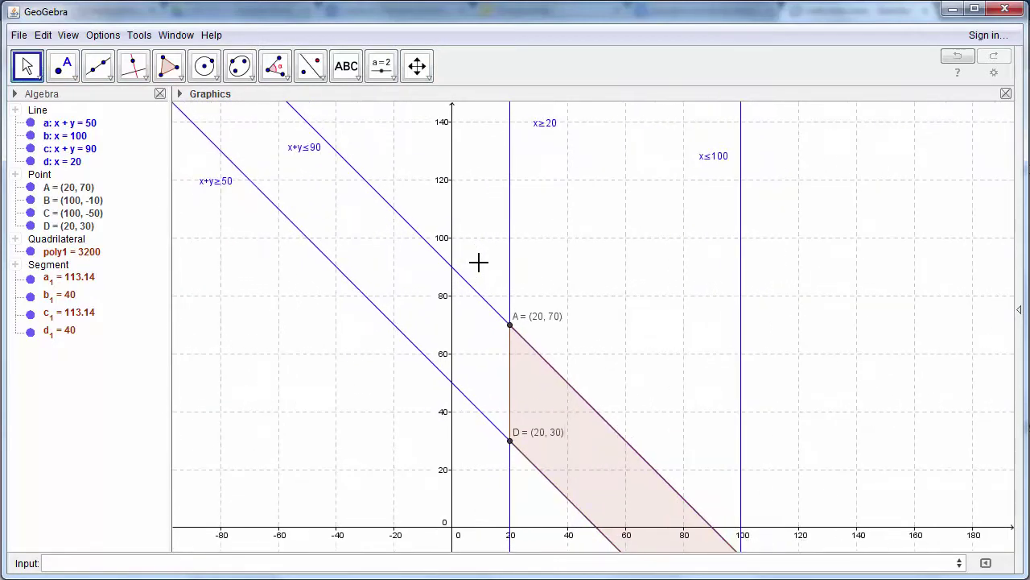
pyautogui.click(417, 66)
pyautogui.moveTo(847, 272); pyautogui.dragTo(735, 142)
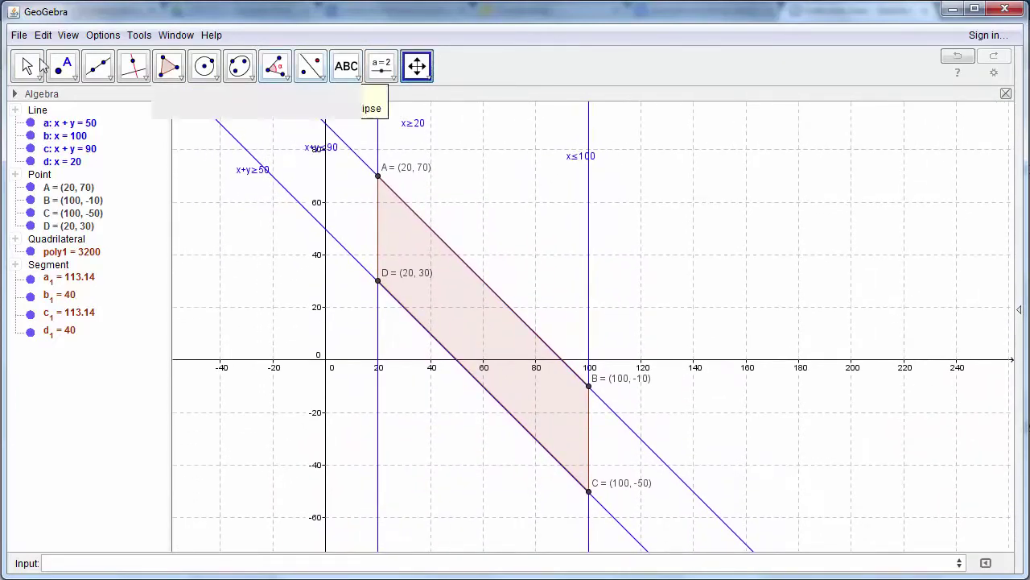
pyautogui.click(27, 66)
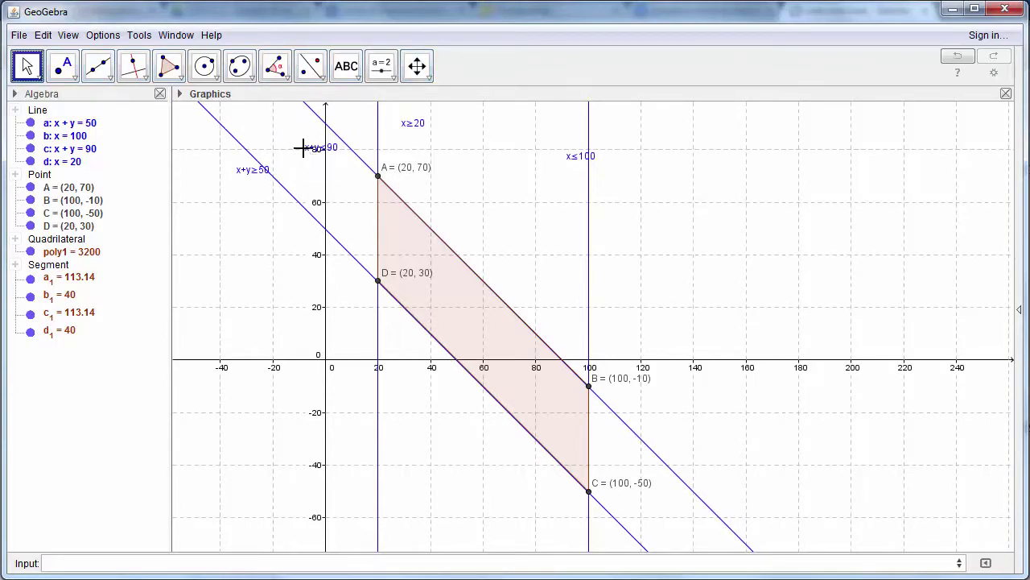
# Place the x+y≤90, x+y≥50, x≥20 and x≤100 captions beside their lines, and B's label lower left
pyautogui.moveTo(309, 152); pyautogui.dragTo(290, 135)
pyautogui.moveTo(248, 179); pyautogui.dragTo(237, 185)
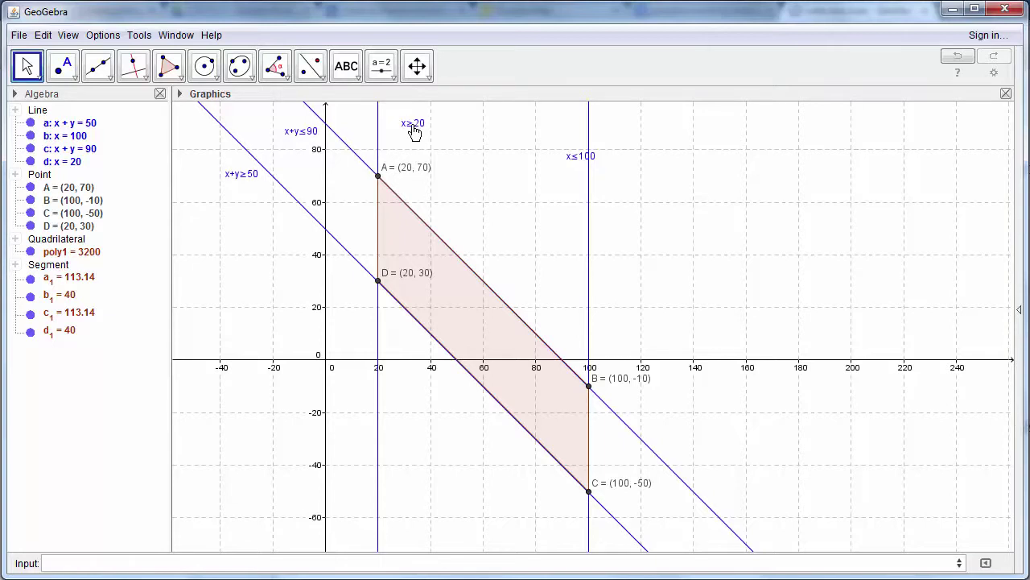
pyautogui.moveTo(414, 132); pyautogui.dragTo(402, 136)
pyautogui.moveTo(575, 162); pyautogui.dragTo(562, 165)
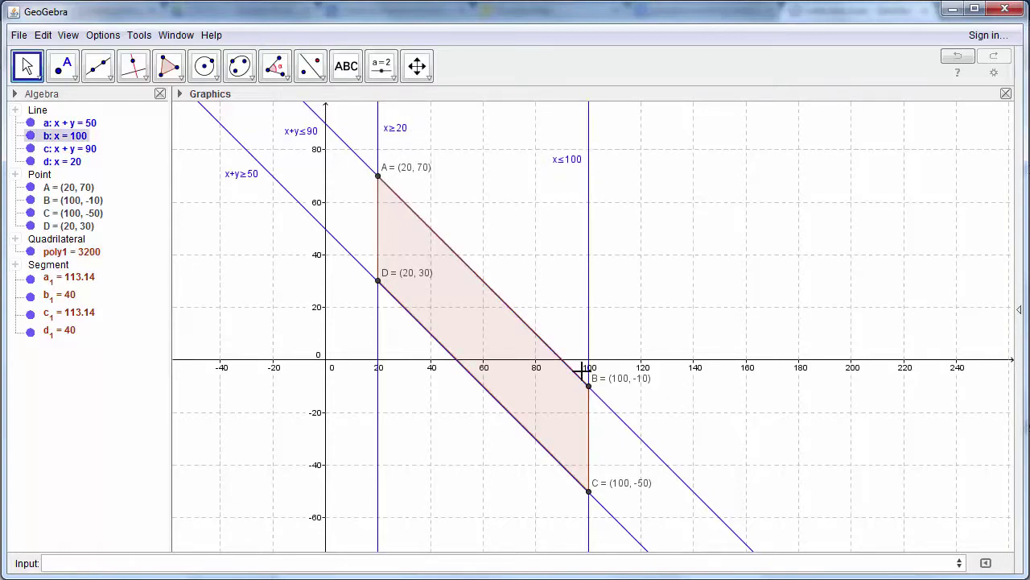
pyautogui.moveTo(612, 388); pyautogui.dragTo(535, 401)
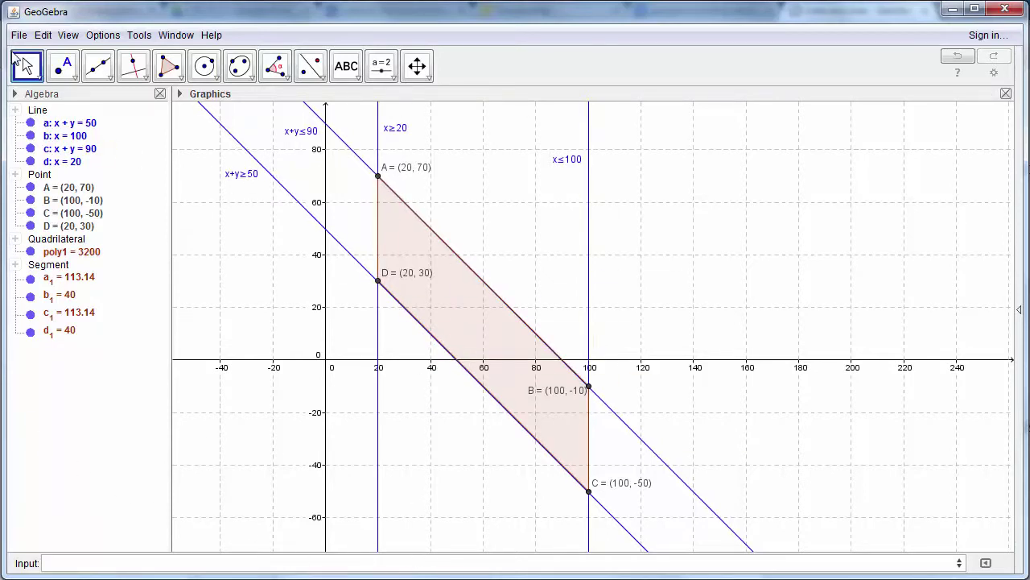
# Open the Graphics View as Picture export dialog, set to PNG at 300 dpi
pyautogui.click(18, 34)
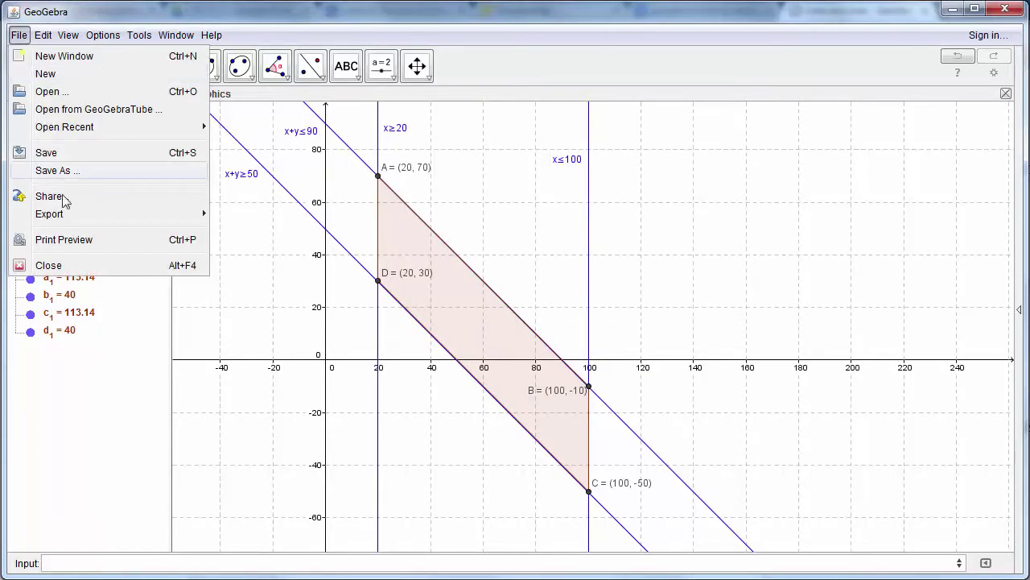
pyautogui.moveTo(64, 216)
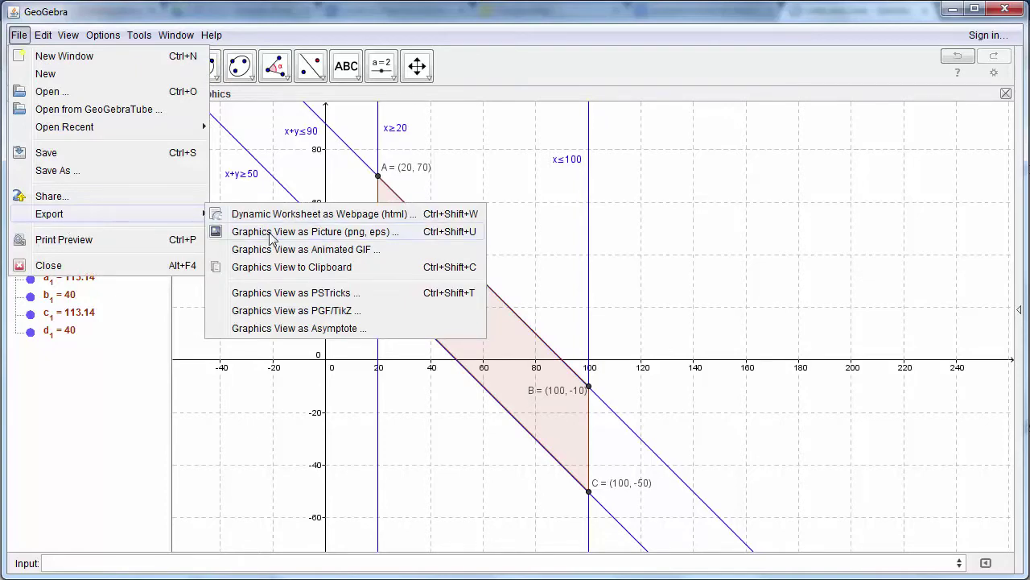
pyautogui.click(271, 233)
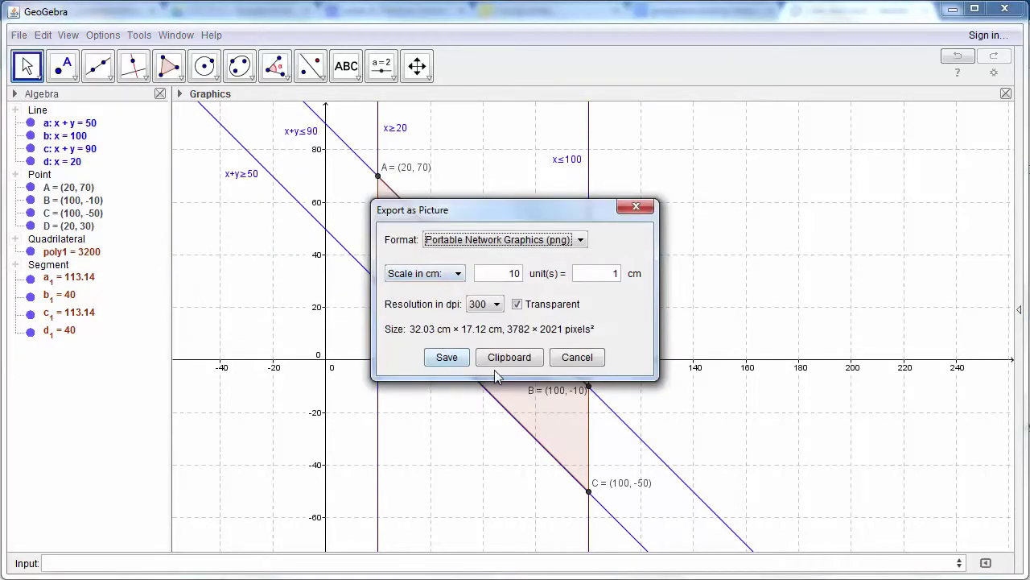